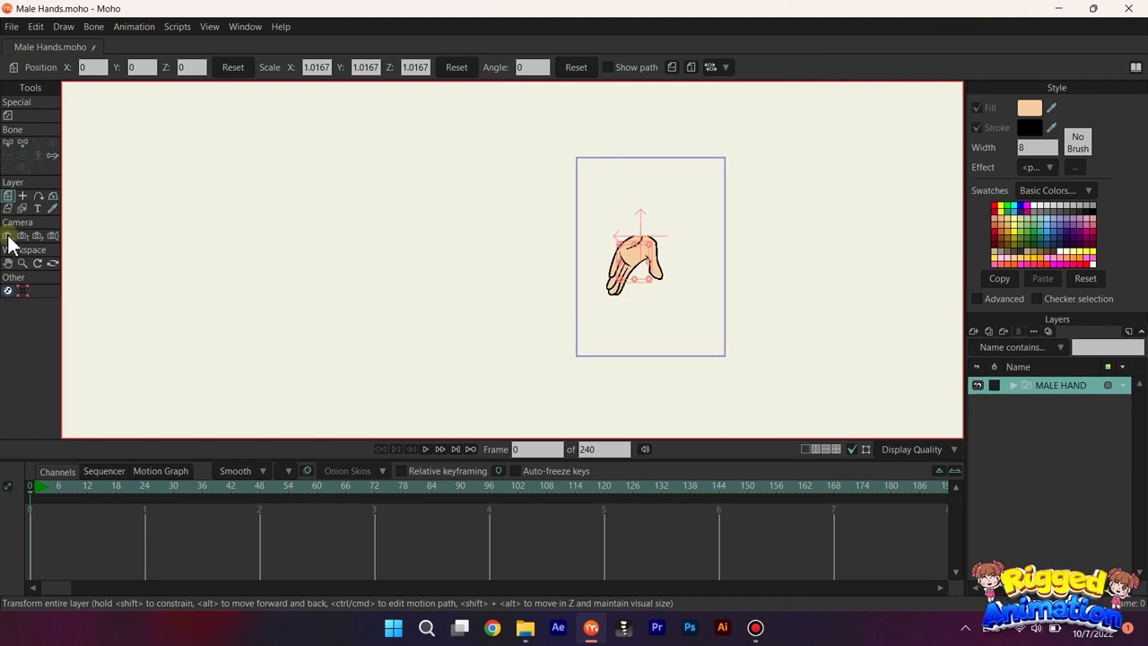
# Display the MALE HAND layer's icon chooser of hand poses with the switch-by-icons tool.
pyautogui.click(10, 291)
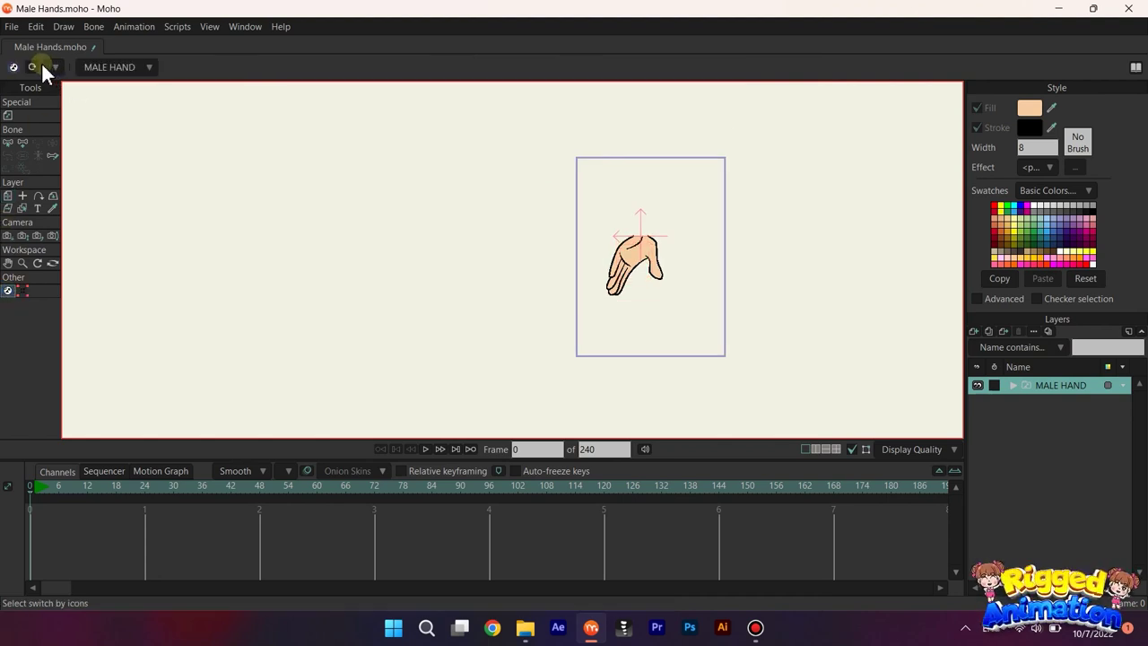
pyautogui.click(680, 230)
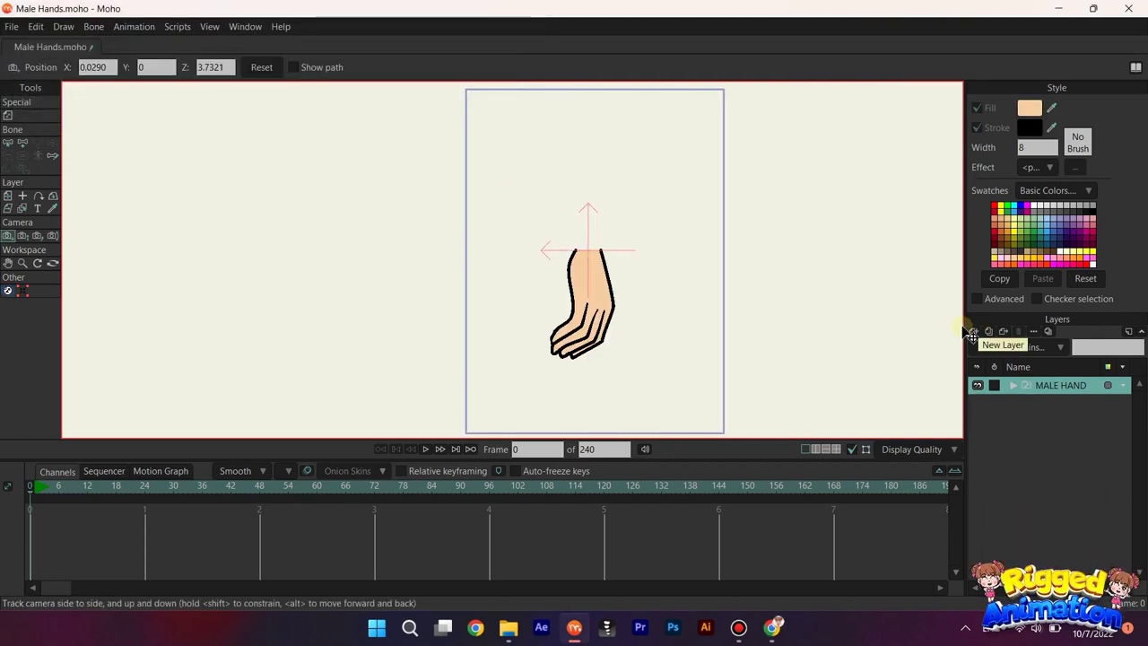
pyautogui.click(8, 289)
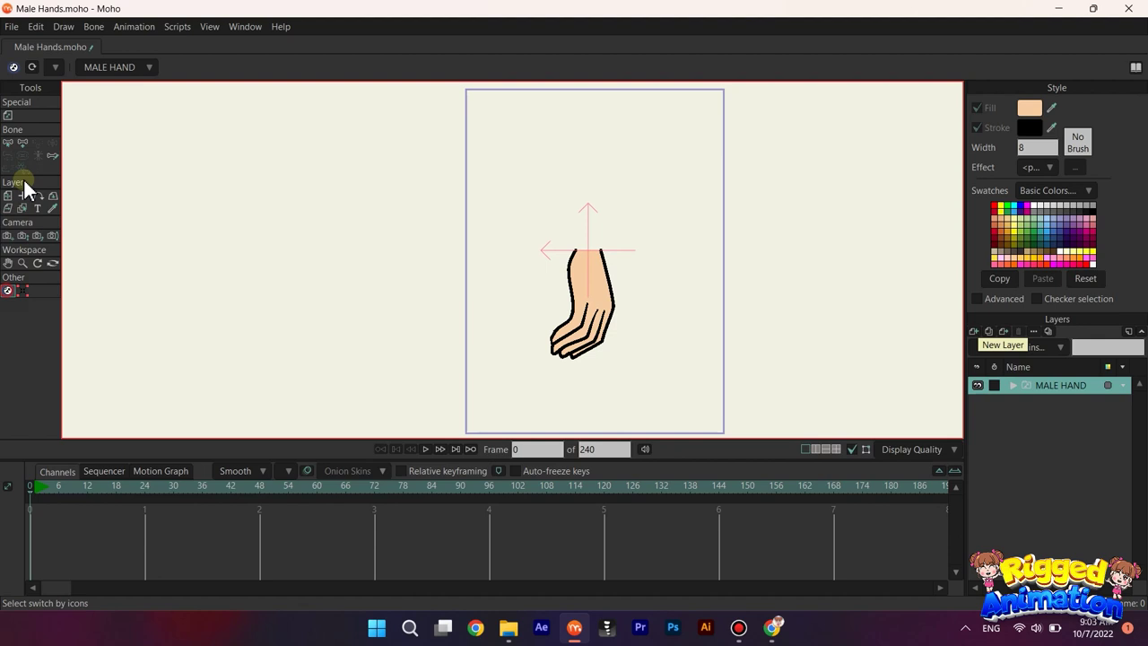
pyautogui.click(104, 70)
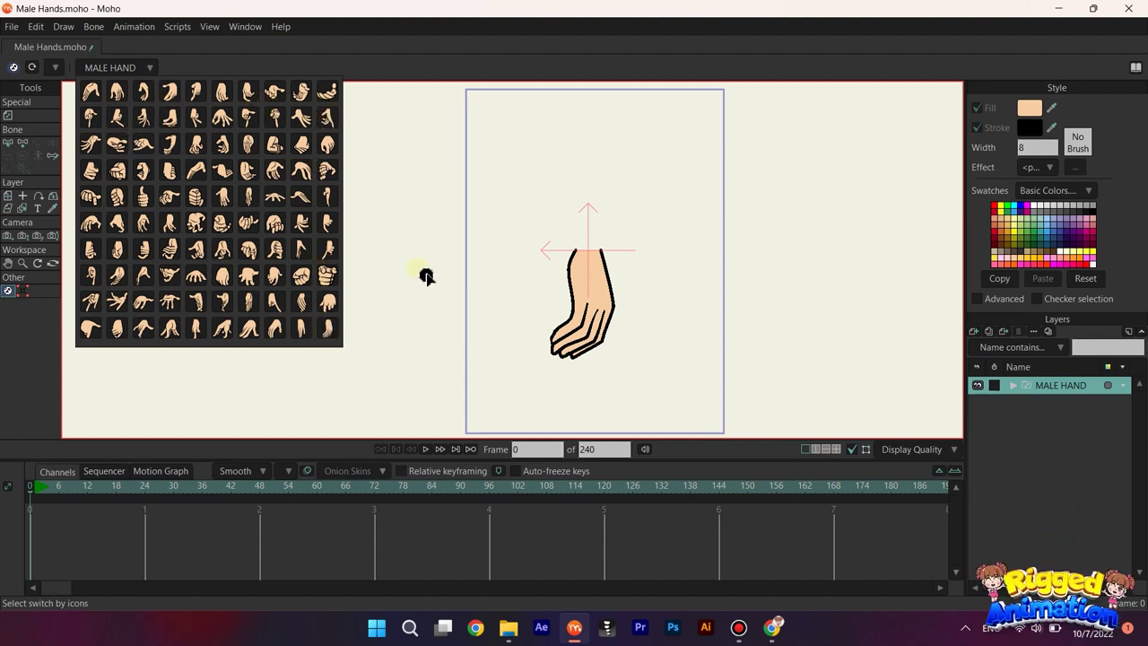
pyautogui.scroll(-2, 780, 269)
pyautogui.scroll(2, 876, 272)
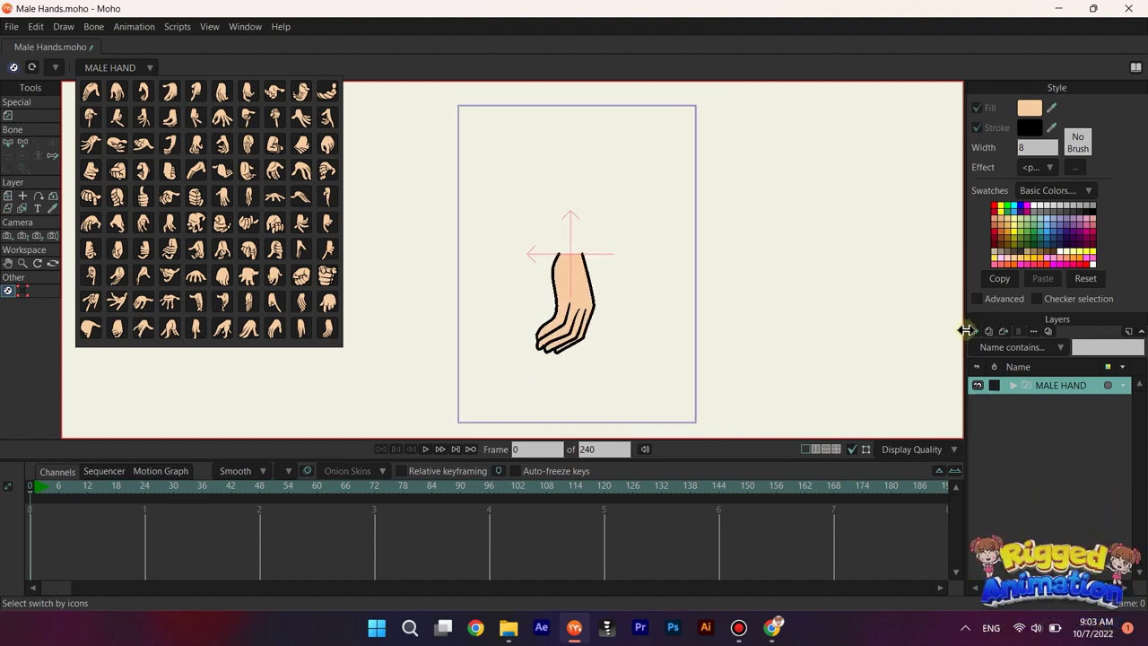
# Add a new vector layer above MALE HAND and name it forearm.
pyautogui.click(973, 331)
pyautogui.click(990, 345)
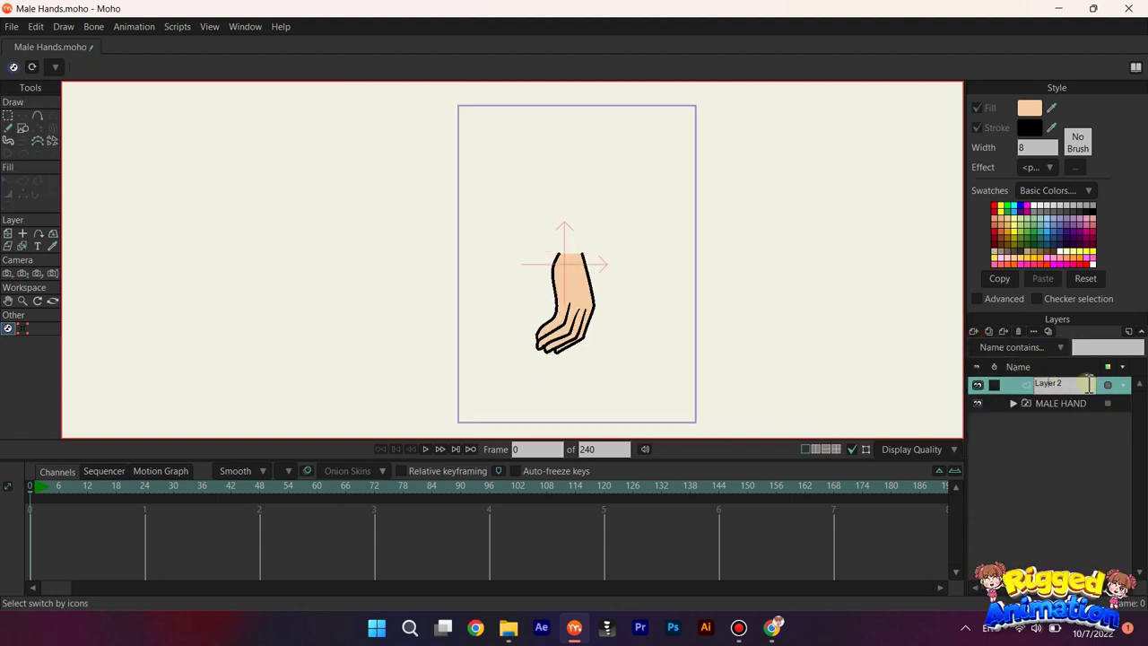
pyautogui.write('forearm')
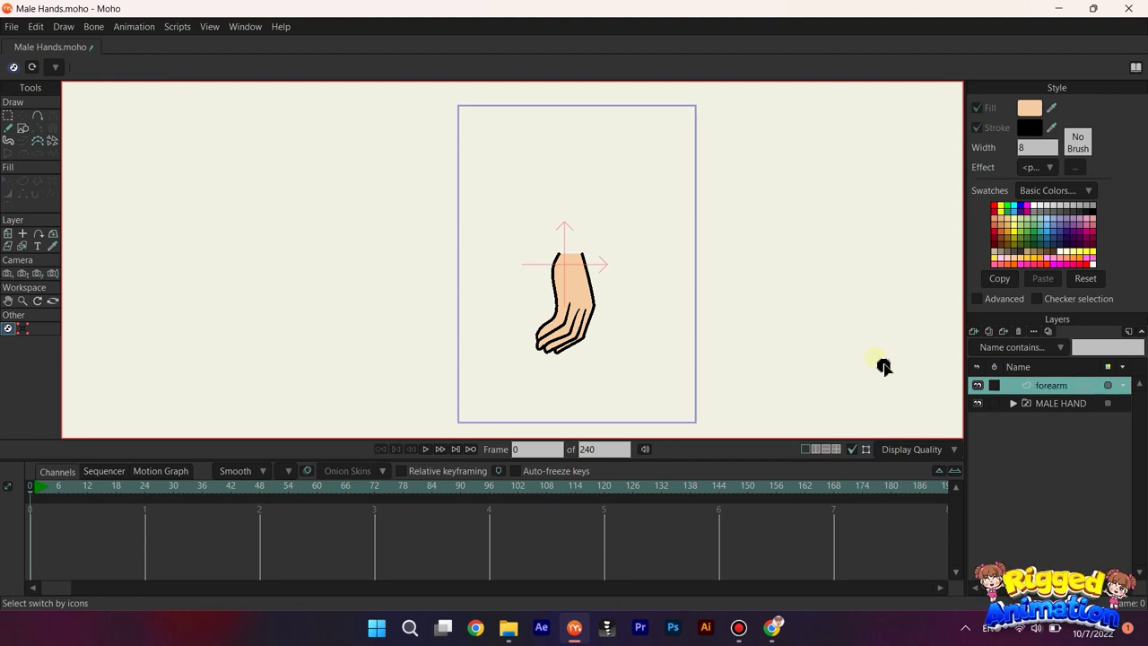
# Track the camera to about X 0.0125, Y 0.1074 to make room above the hand.
pyautogui.scroll(1, 884, 364)
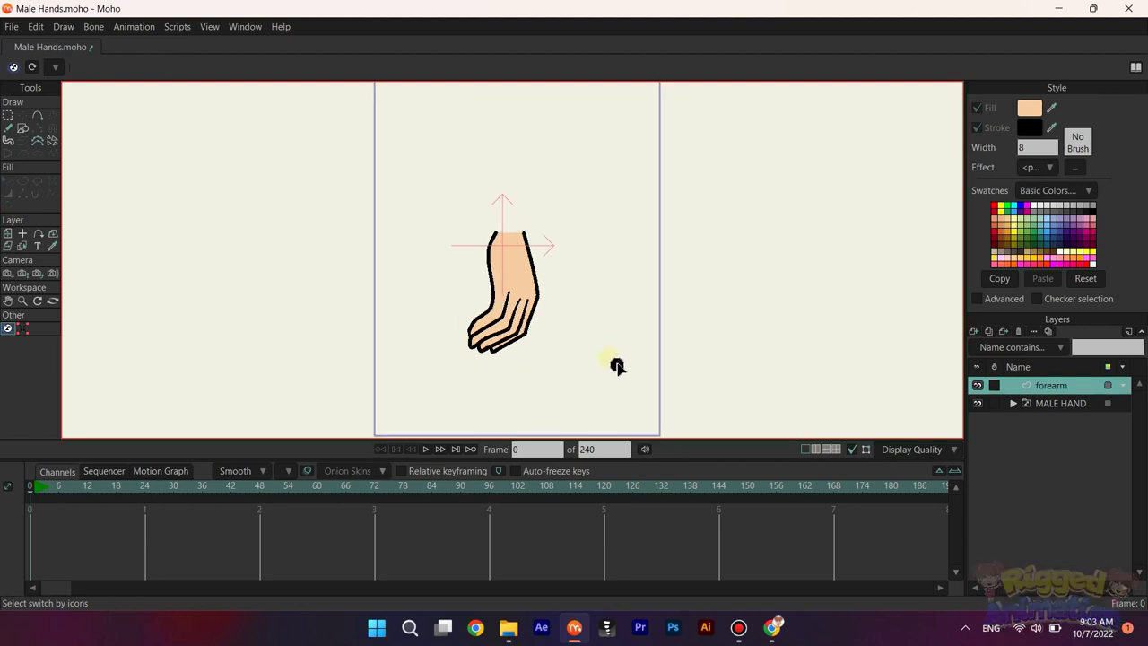
pyautogui.scroll(-3, 615, 344)
pyautogui.moveTo(616, 323); pyautogui.dragTo(640, 294)
pyautogui.scroll(1, 661, 358)
pyautogui.press('4')
pyautogui.scroll(2, 632, 274)
pyautogui.scroll(-2, 631, 272)
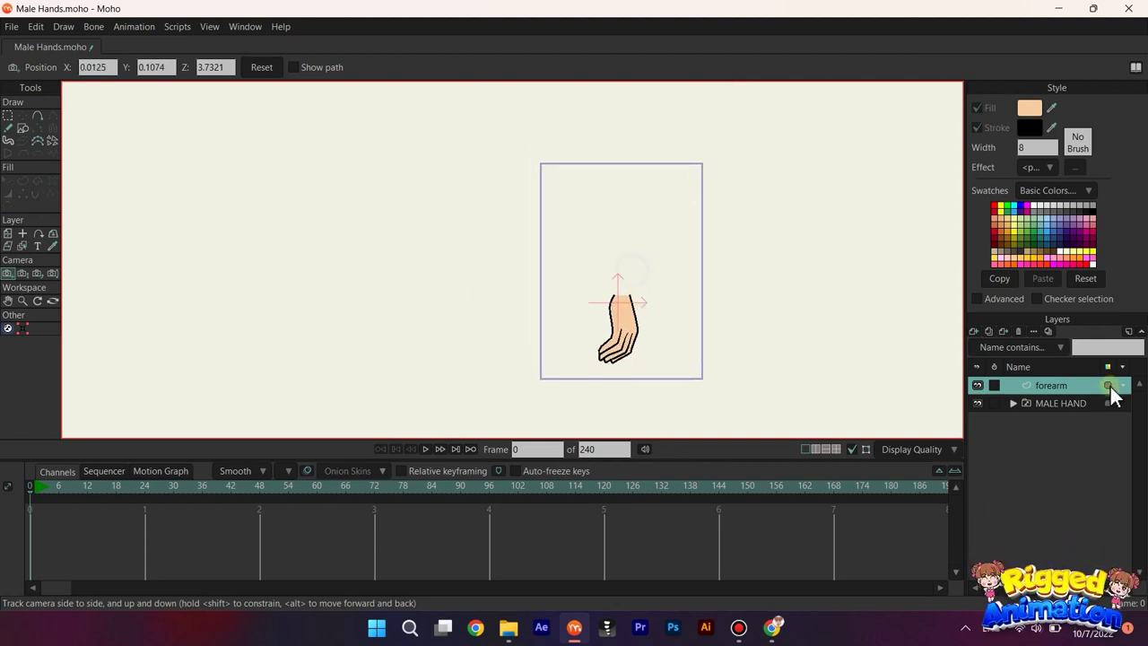
# Copy the wrist circle from sublayer 100 of MALE HAND and paste it into the forearm layer.
pyautogui.click(1013, 403)
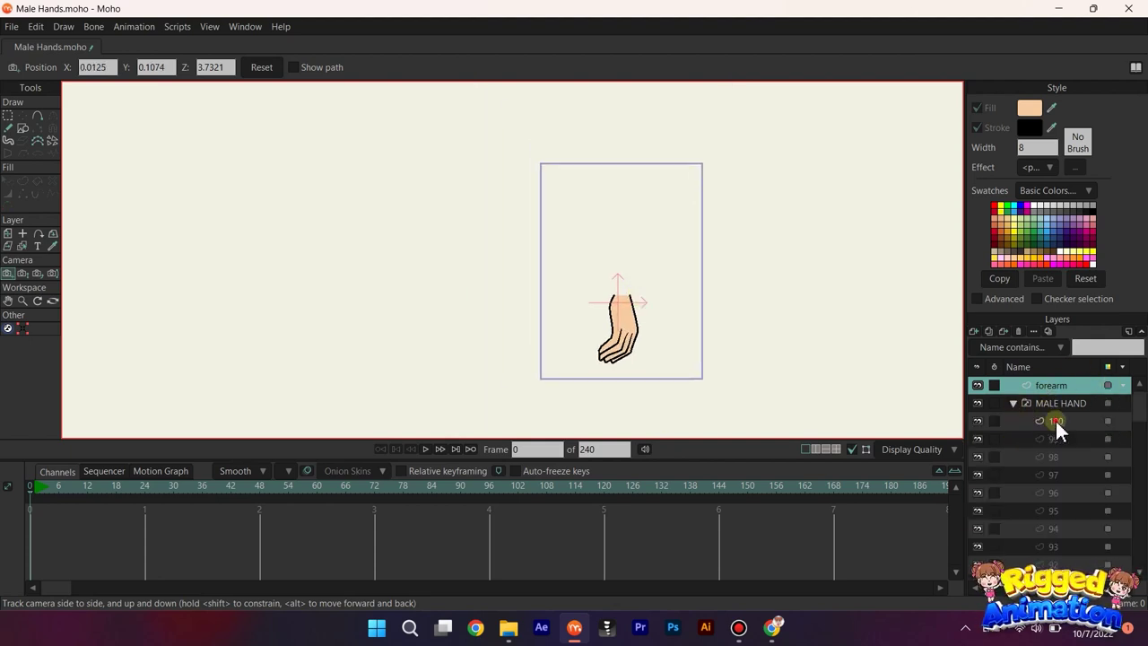
pyautogui.click(1056, 421)
pyautogui.scroll(5, 661, 282)
pyautogui.press('t')
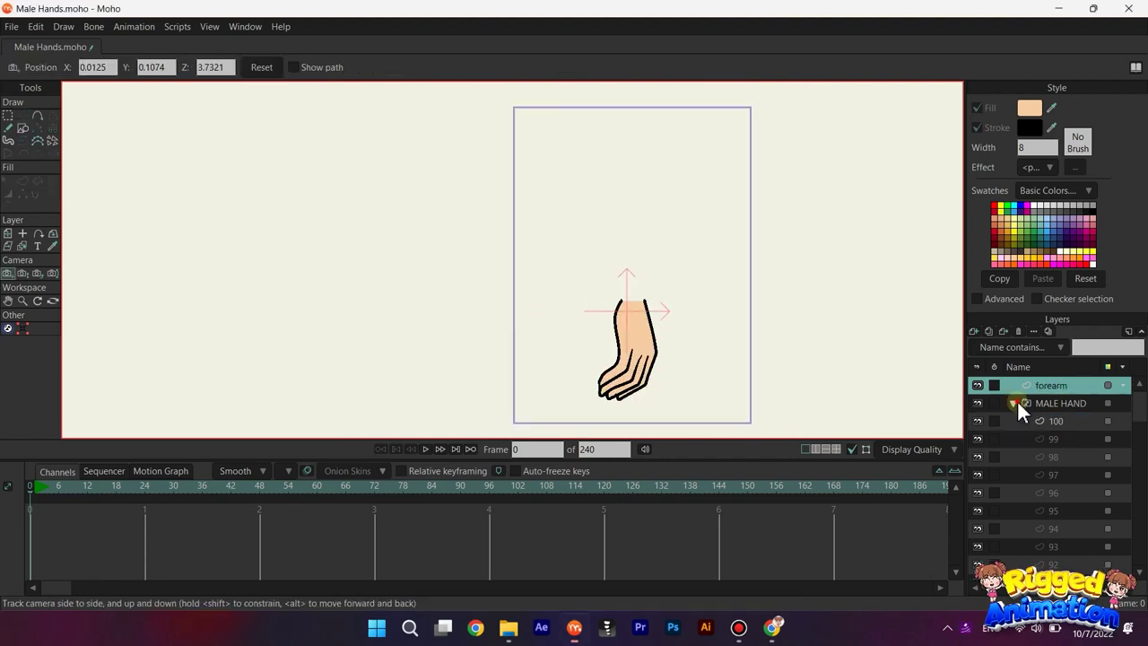
pyautogui.click(1014, 403)
pyautogui.scroll(1, 672, 325)
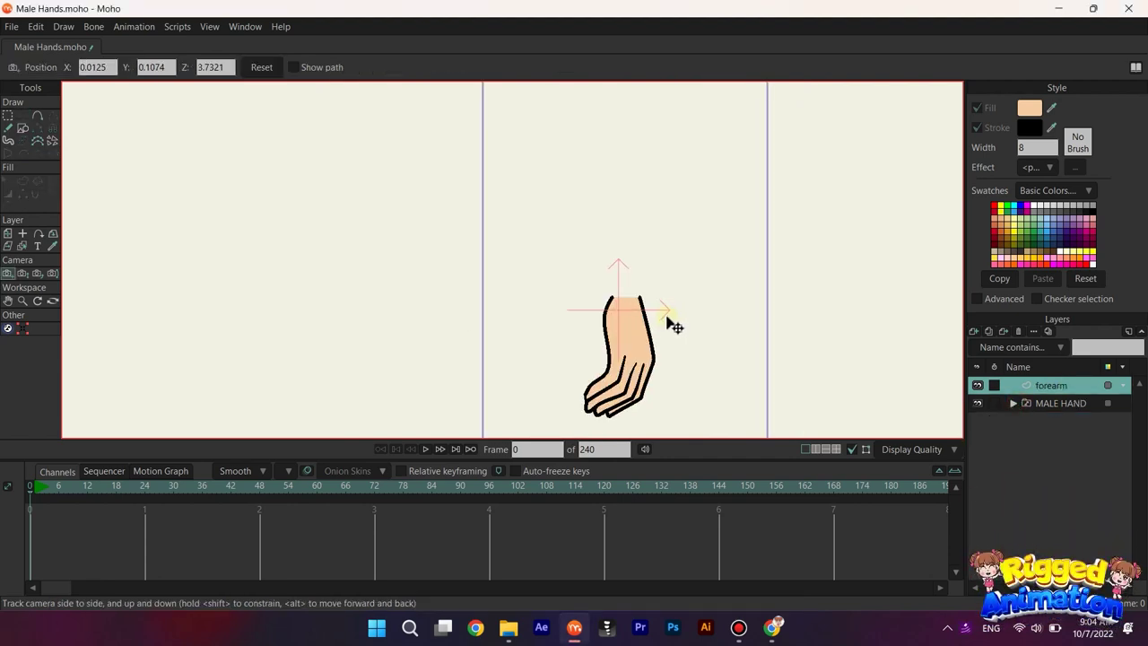
pyautogui.press('t')
pyautogui.hotkey('ctrl', 'v')
# Duplicate the wrist circle, place the copy straight above it at about Y 0.3749, and enlarge it as the elbow.
pyautogui.scroll(2, 654, 318)
pyautogui.scroll(-4, 664, 327)
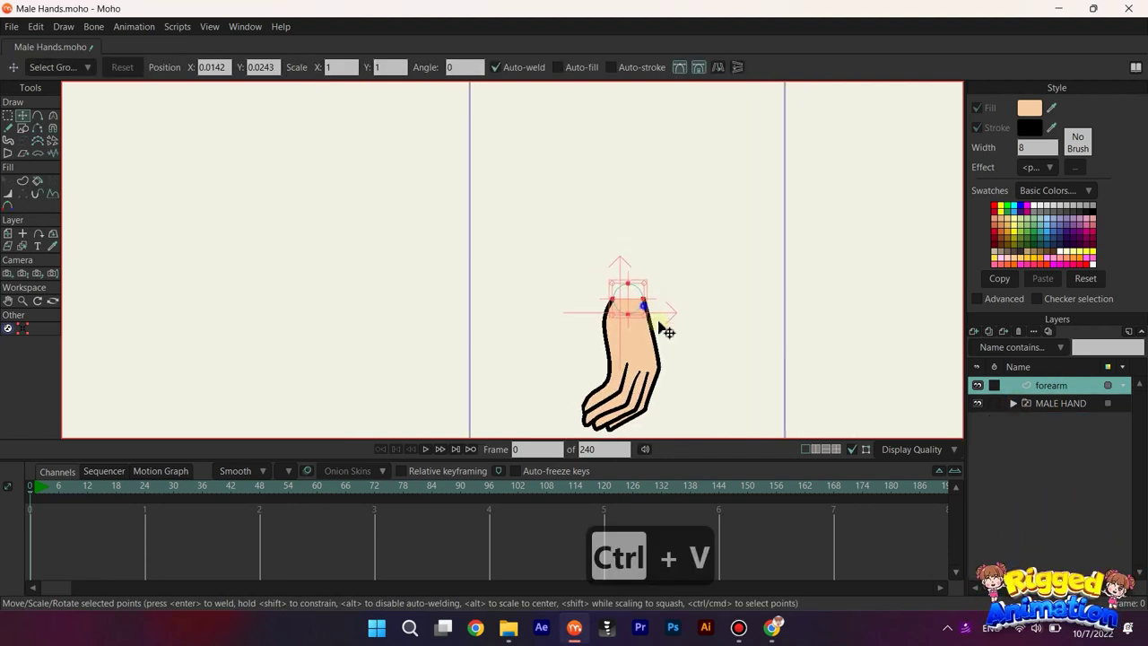
pyautogui.hotkey('ctrl', 'c')
pyautogui.hotkey('ctrl', 'v')
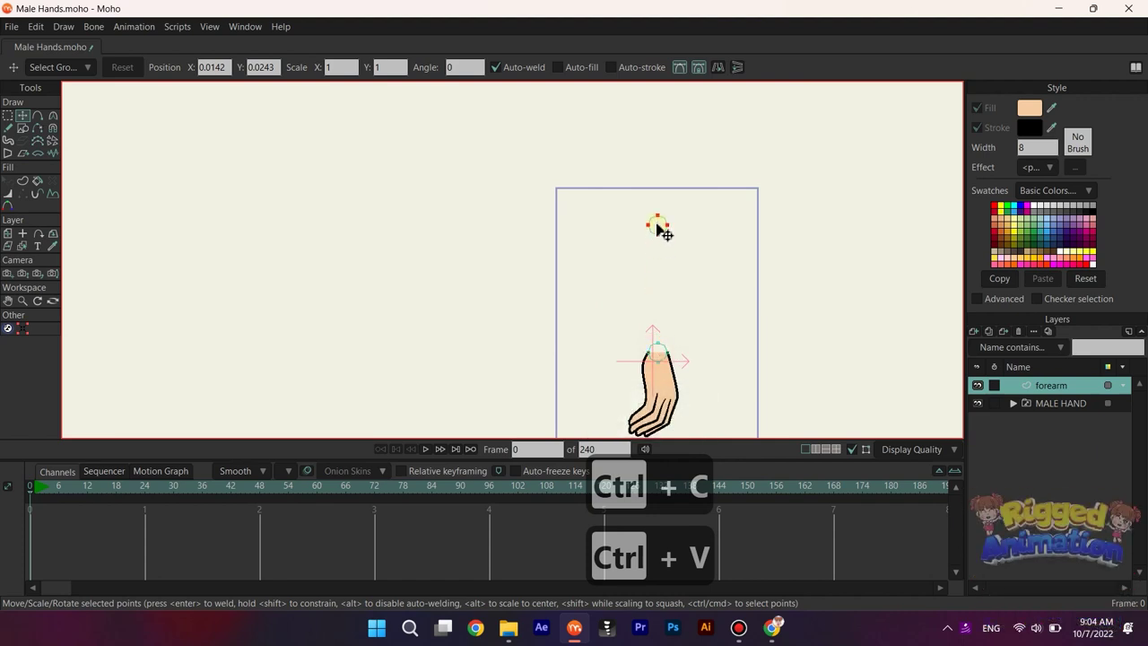
pyautogui.scroll(2, 664, 239)
pyautogui.click(683, 245)
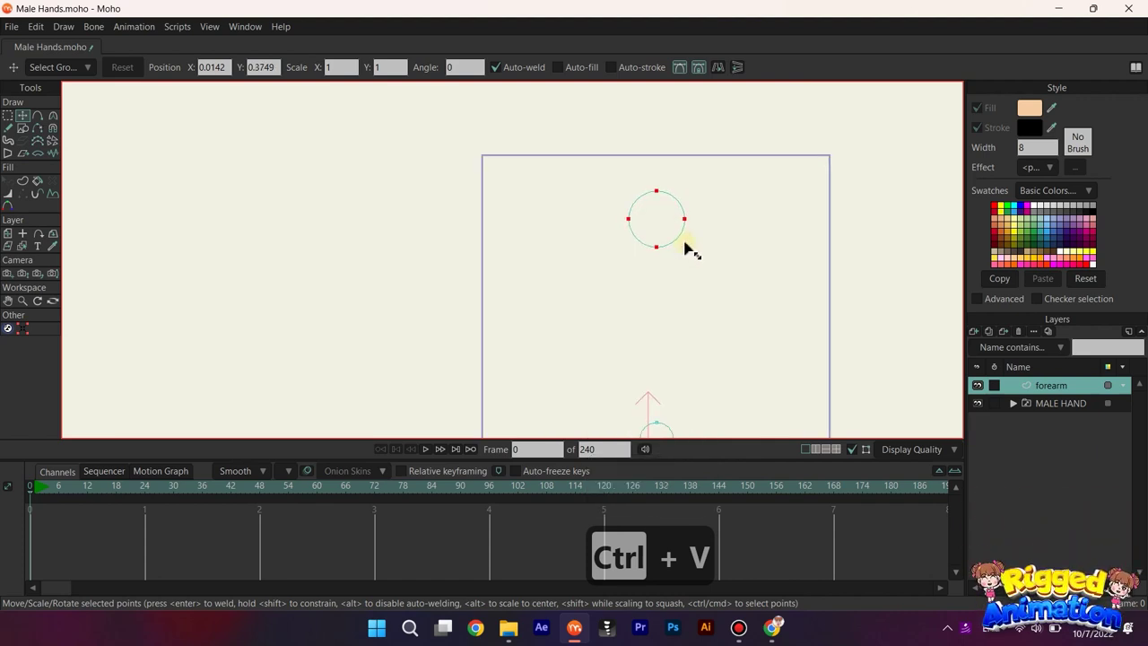
# Draw a closed four-point outline around the space between the elbow circle and the wrist circle.
pyautogui.scroll(-2, 681, 247)
pyautogui.press('a')
pyautogui.scroll(2, 657, 218)
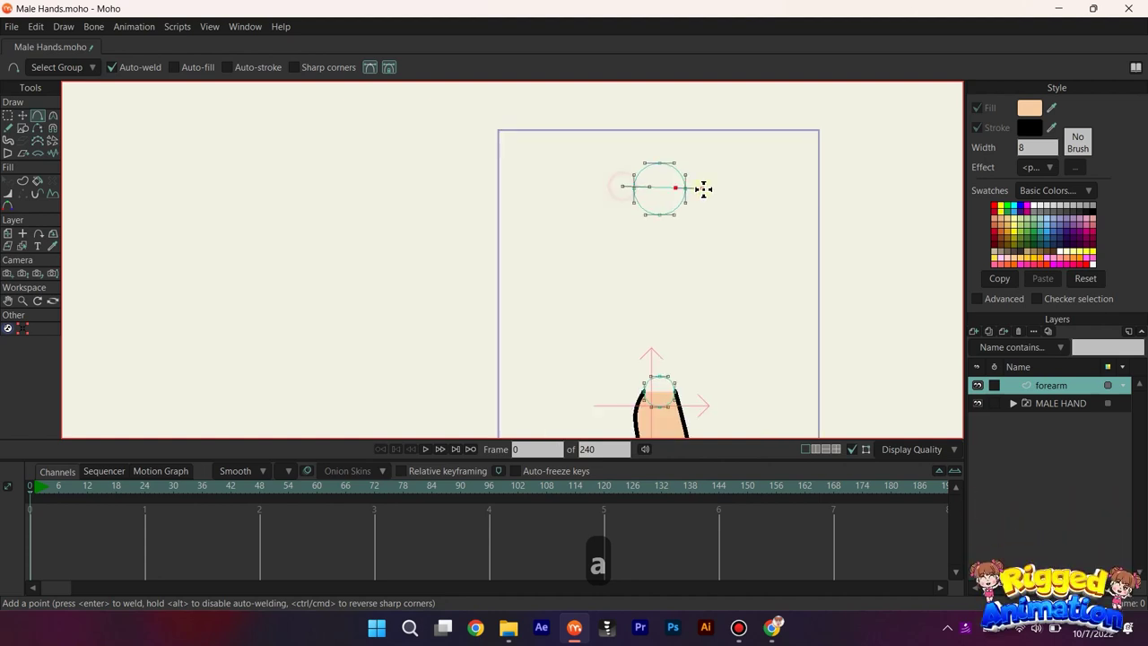
pyautogui.moveTo(700, 389); pyautogui.dragTo(632, 392)
pyautogui.moveTo(633, 392); pyautogui.dragTo(621, 190)
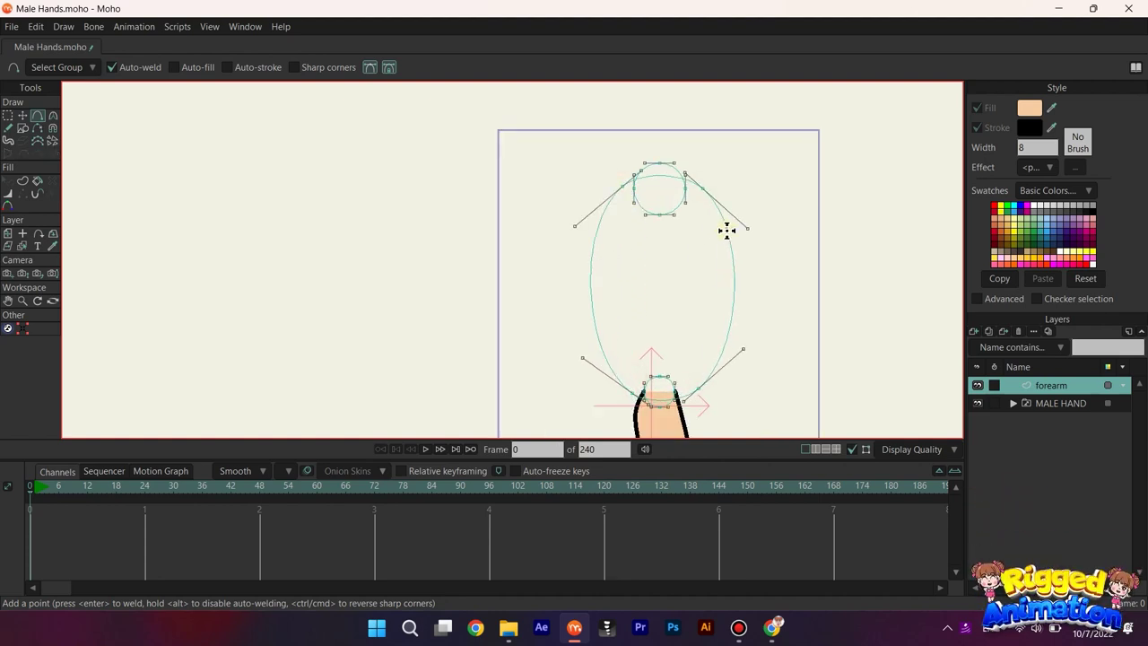
# Select the whole four-point outline and set its curvature to 0 so its sides become straight.
pyautogui.press('t')
pyautogui.doubleClick(725, 245)
pyautogui.press('c')
pyautogui.scroll(2, 627, 238)
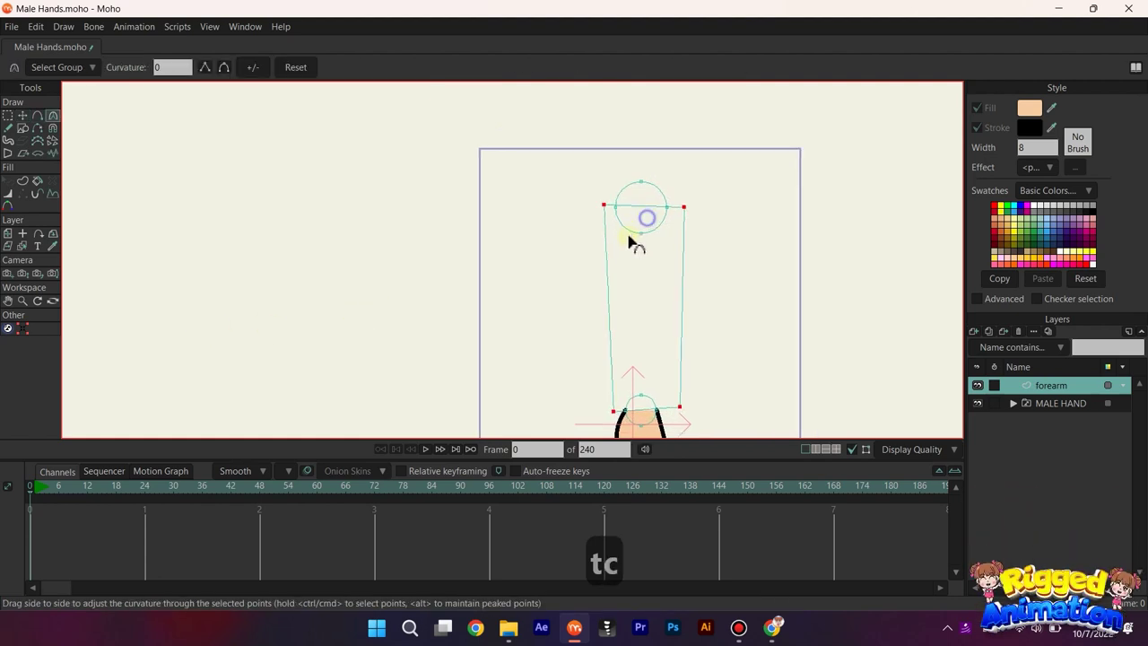
# Move the outline's two upper corners onto the elbow circle's side points at X -0.0304 and X 0.0587, Y 0.3749.
pyautogui.press('g')
pyautogui.click(22, 329)
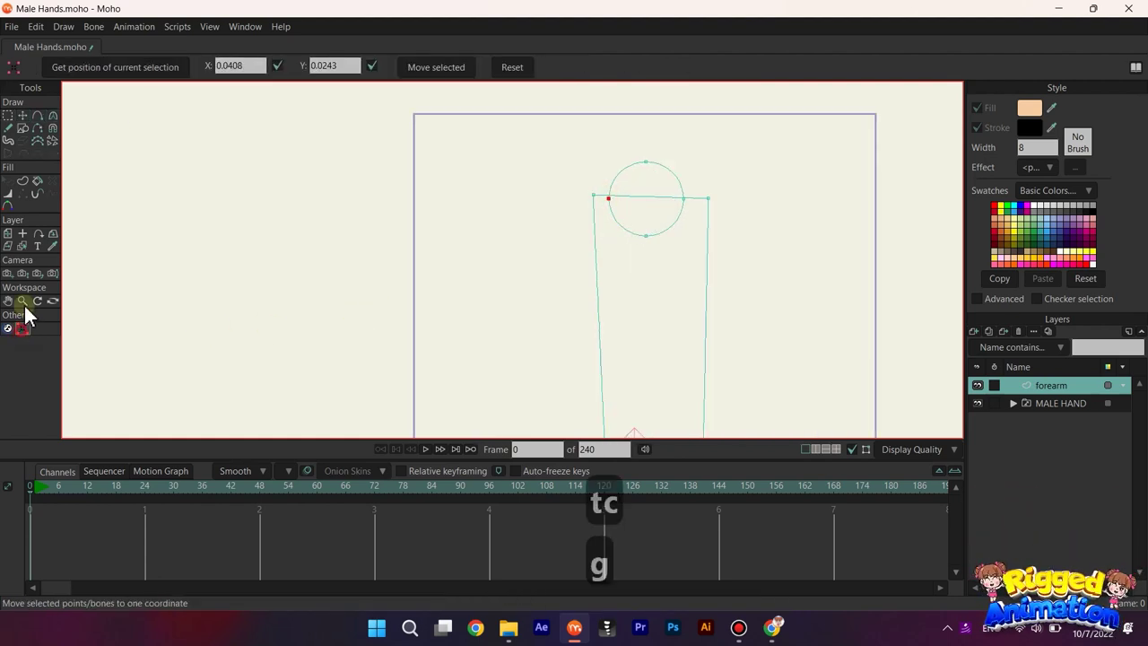
pyautogui.click(444, 66)
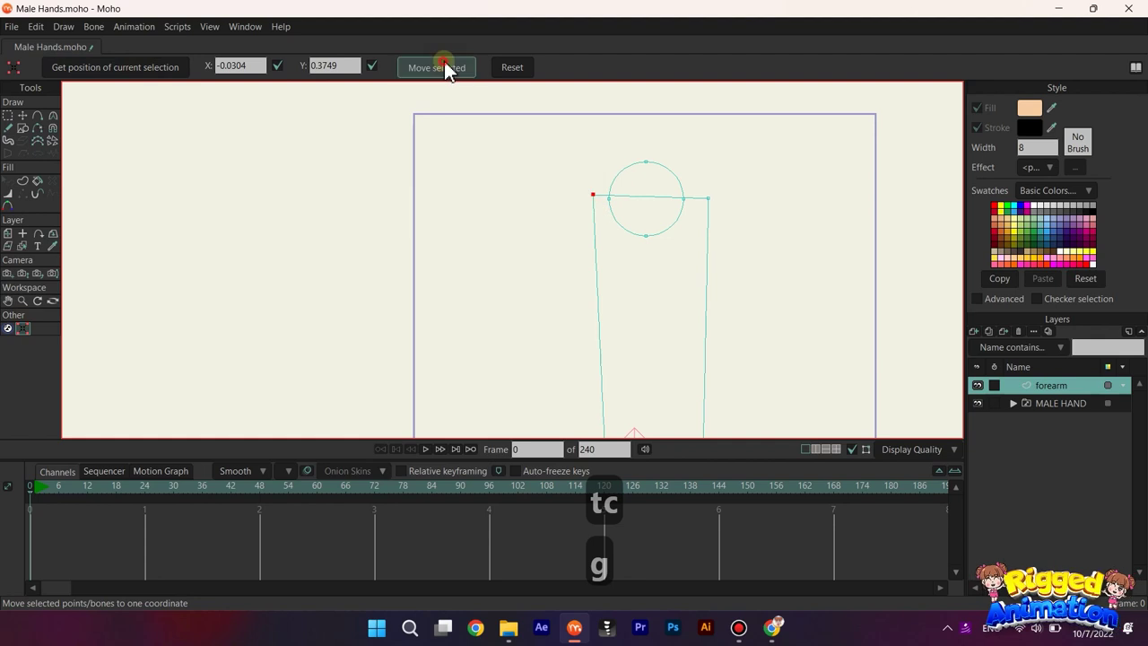
pyautogui.scroll(2, 665, 201)
pyautogui.moveTo(714, 235); pyautogui.dragTo(715, 236)
pyautogui.click(149, 65)
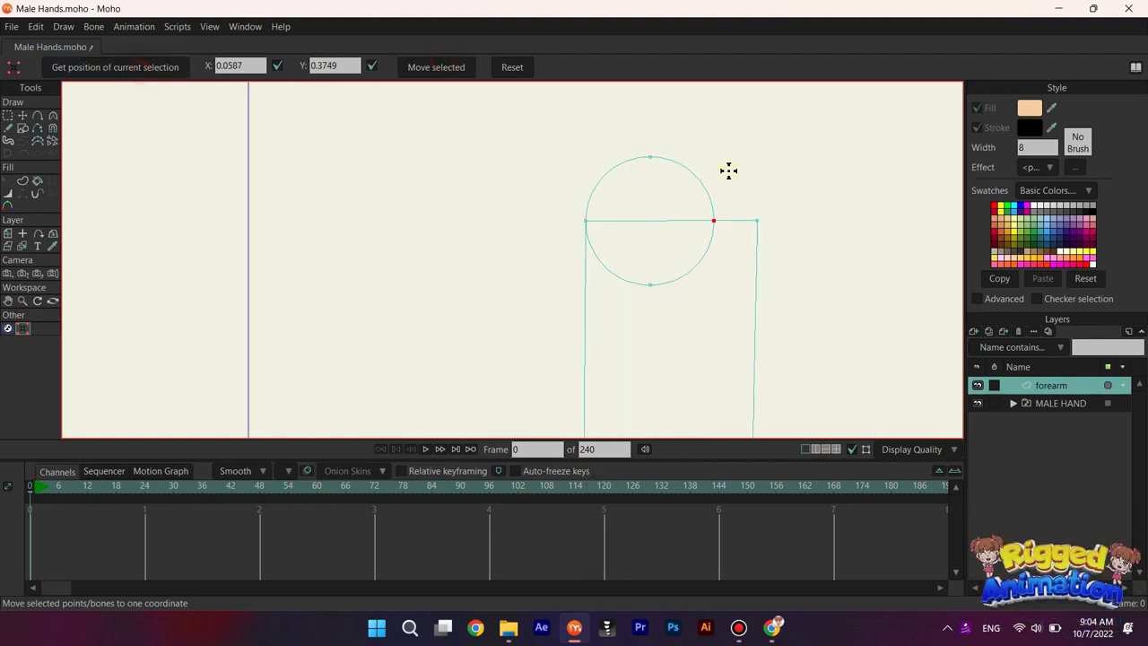
pyautogui.click(434, 69)
# Move the outline's two lower corners onto the wrist circle's side points at X -0.0125 and X 0.0408, Y 0.0243.
pyautogui.scroll(-5, 651, 193)
pyautogui.moveTo(661, 332); pyautogui.dragTo(661, 275)
pyautogui.scroll(6, 629, 291)
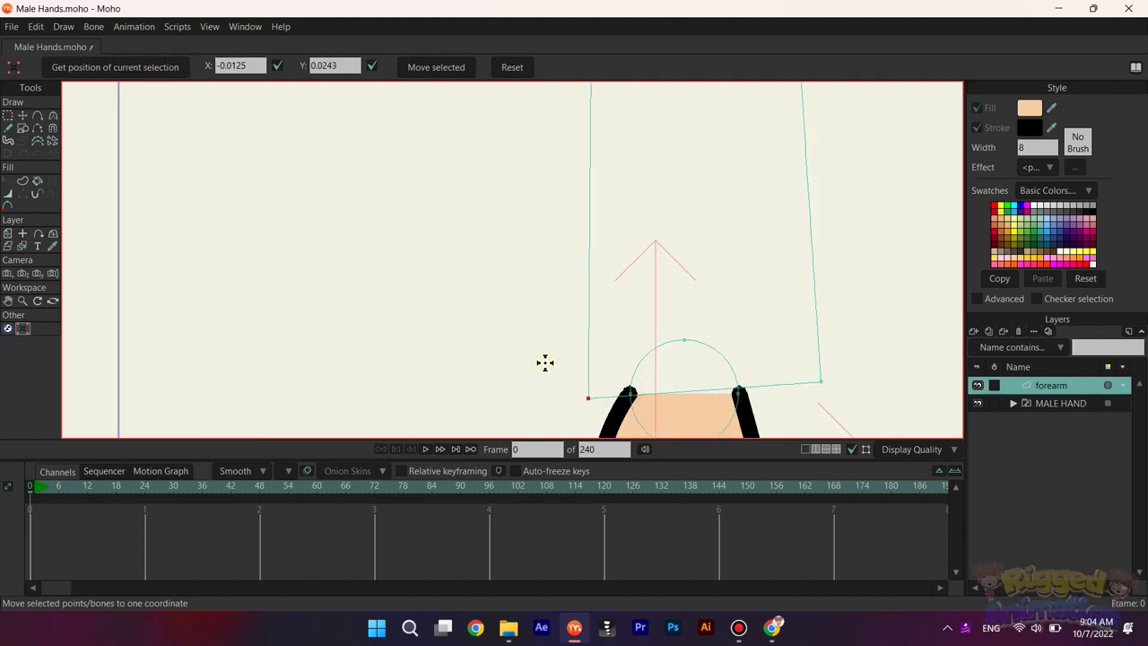
pyautogui.click(446, 70)
pyautogui.scroll(-2, 690, 357)
pyautogui.moveTo(684, 364); pyautogui.dragTo(652, 333)
pyautogui.scroll(3, 673, 334)
pyautogui.click(688, 344)
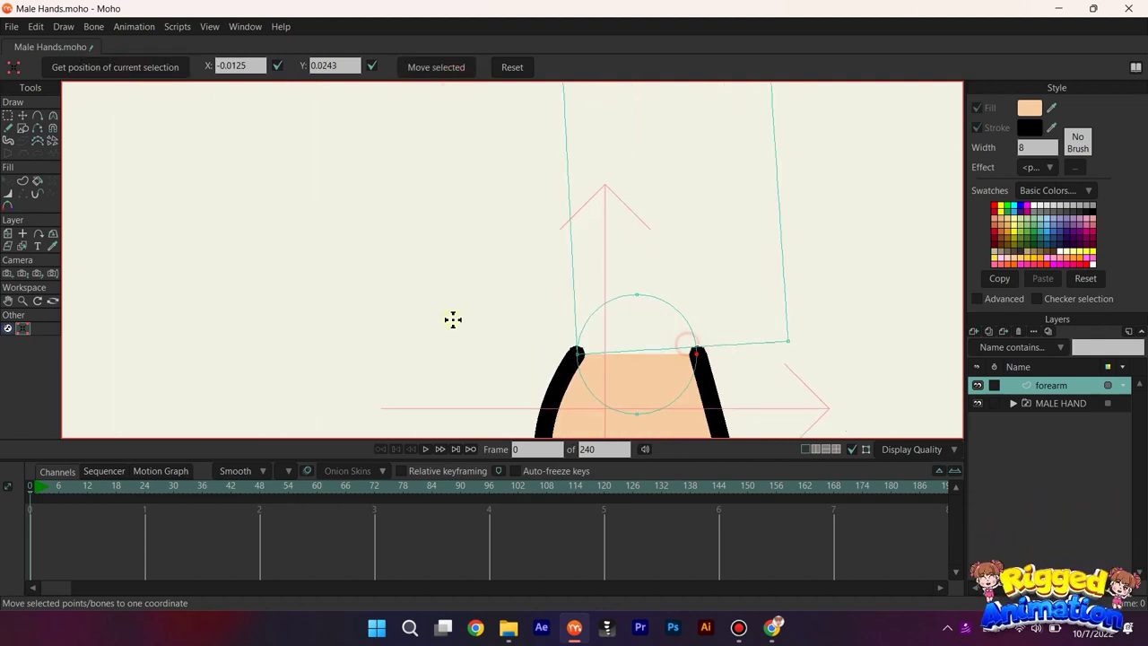
pyautogui.click(137, 76)
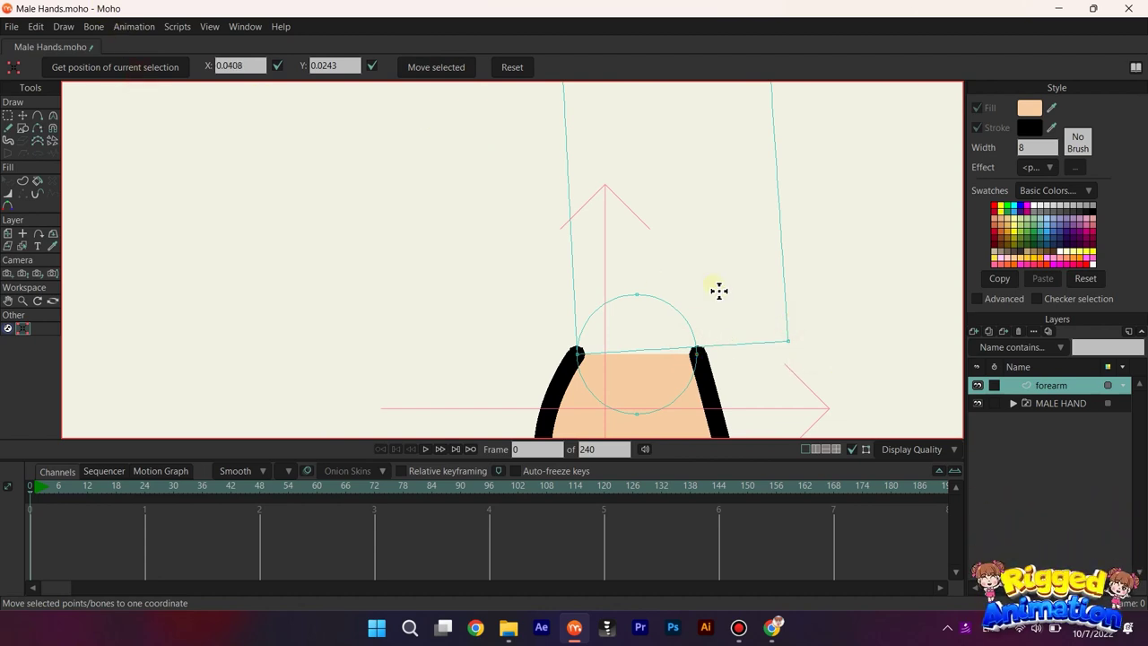
pyautogui.click(440, 69)
pyautogui.scroll(-4, 676, 225)
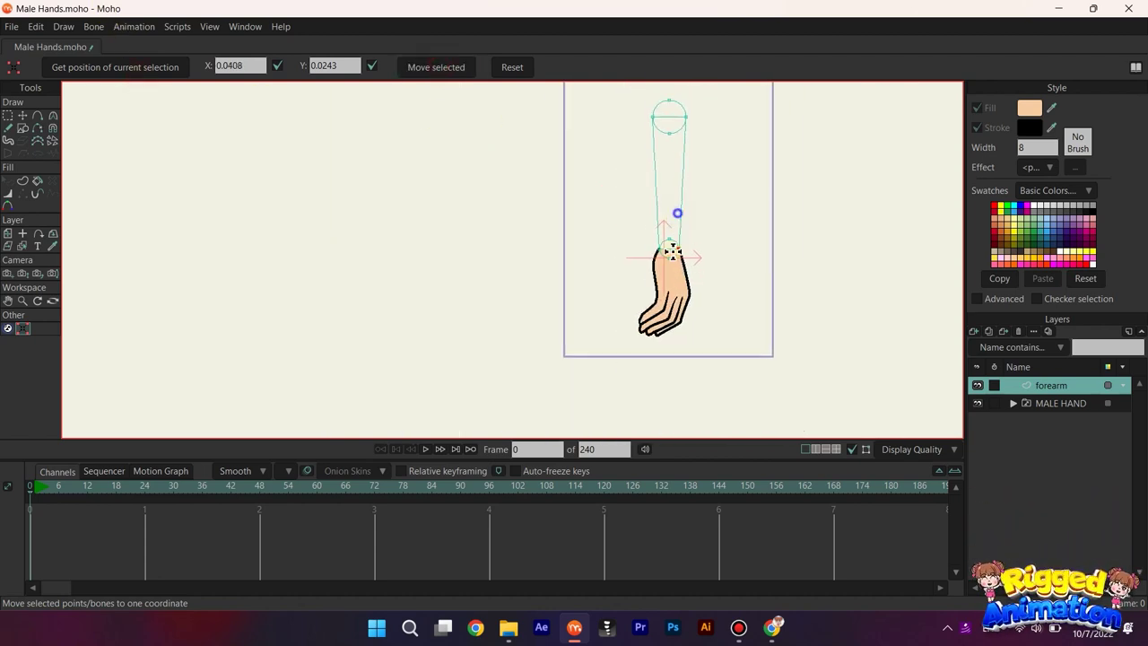
# Create filled and stroked shapes from the elbow circle, the straight forearm outline and the wrist circle.
pyautogui.scroll(3, 676, 212)
pyautogui.press('t')
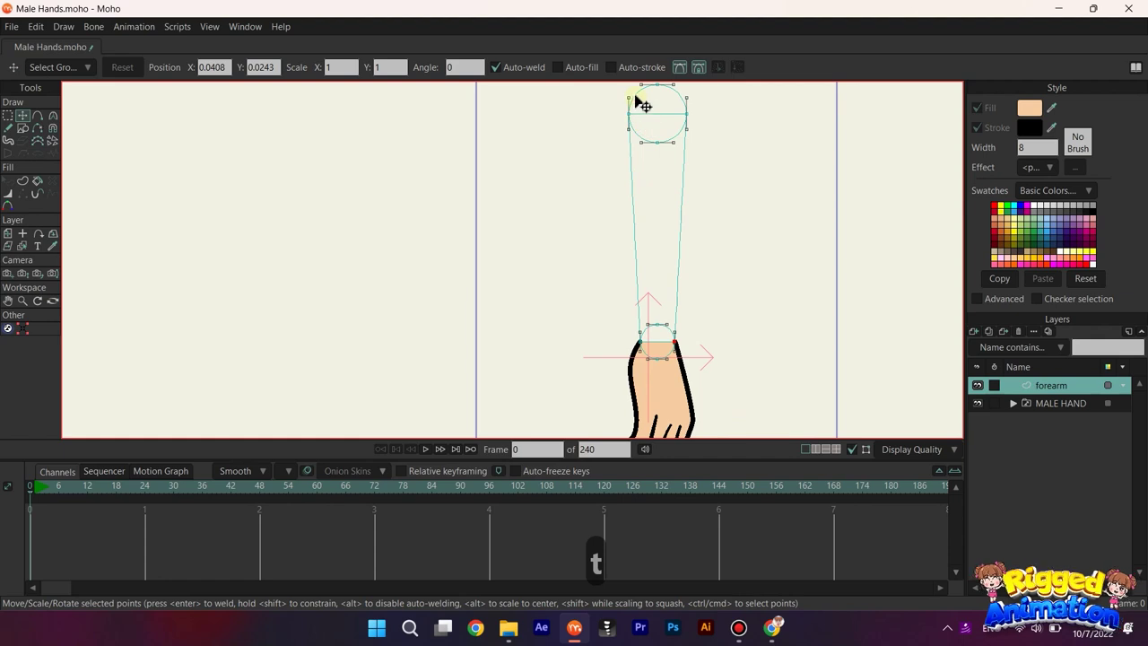
pyautogui.click(635, 97)
pyautogui.click(21, 182)
pyautogui.click(157, 68)
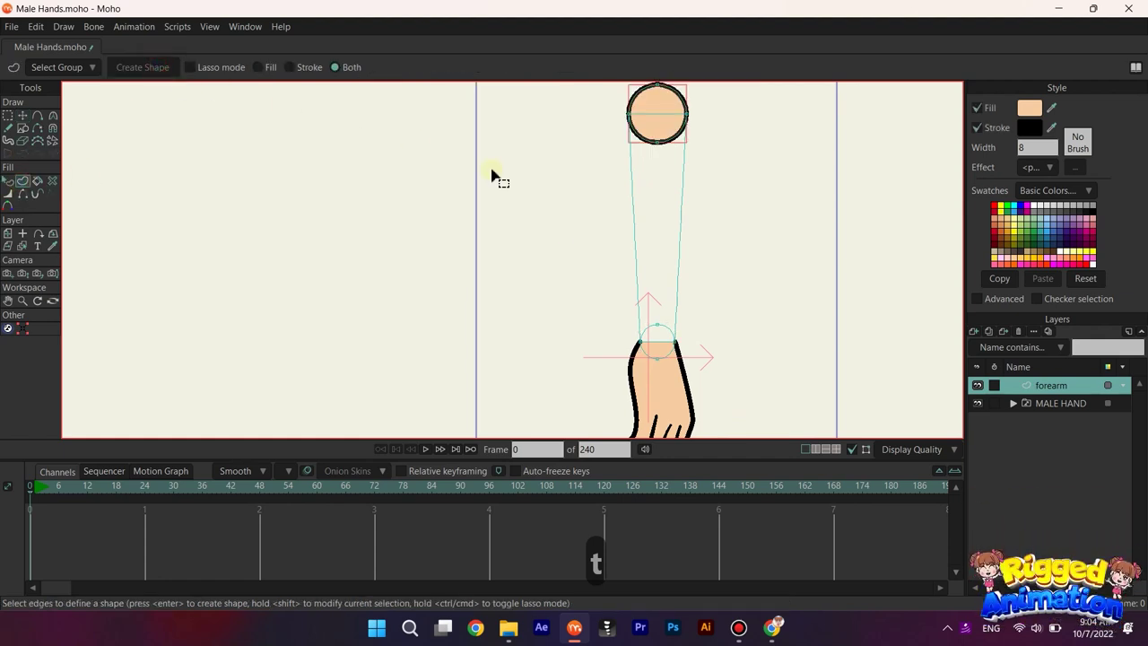
pyautogui.click(630, 215)
pyautogui.click(137, 68)
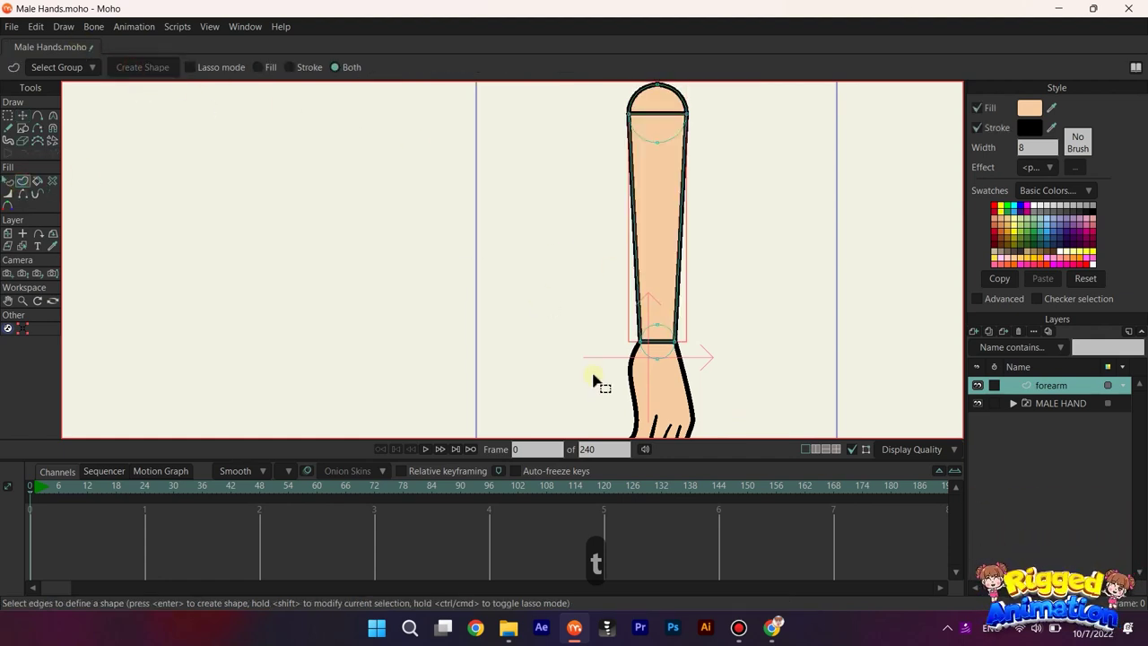
pyautogui.click(655, 359)
pyautogui.click(142, 68)
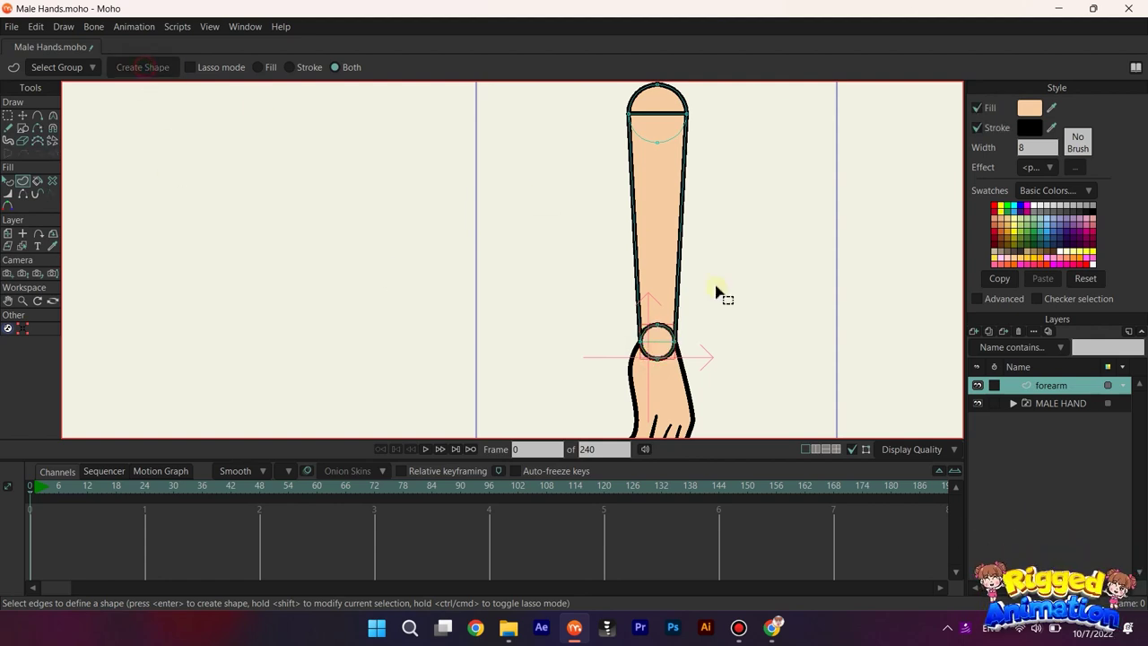
# Send the wrist circle shape behind the forearm body shape.
pyautogui.press('q')
pyautogui.click(660, 339)
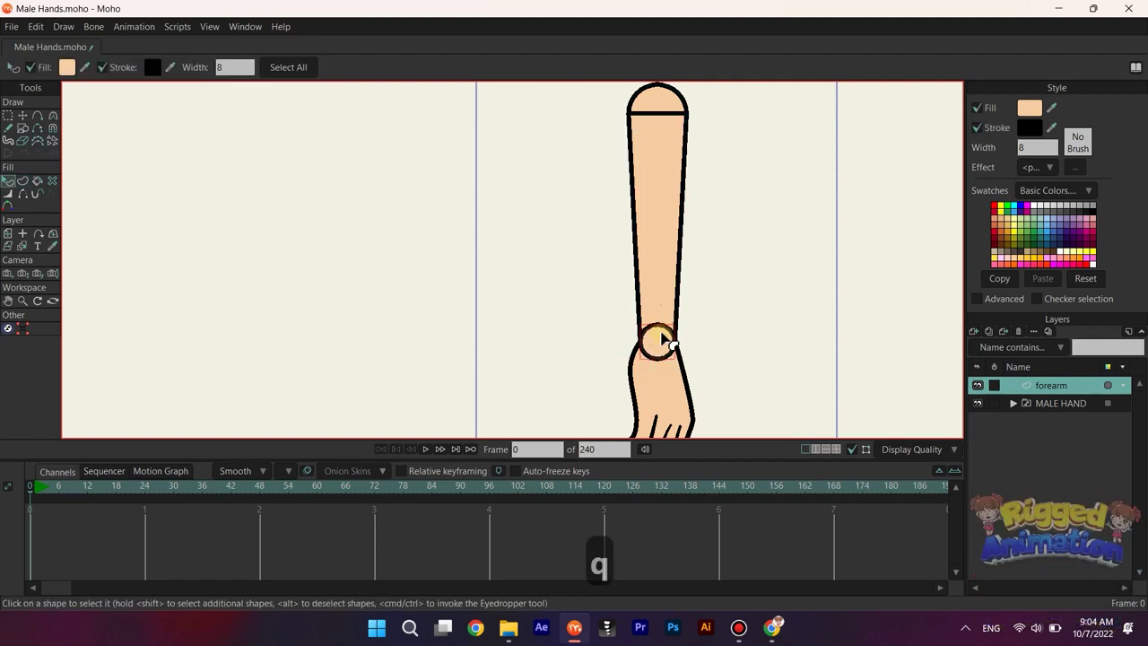
pyautogui.hotkey('alt', 'Down')
# Hide the forearm body's horizontal stroke edges at the elbow and at the wrist.
pyautogui.click(22, 195)
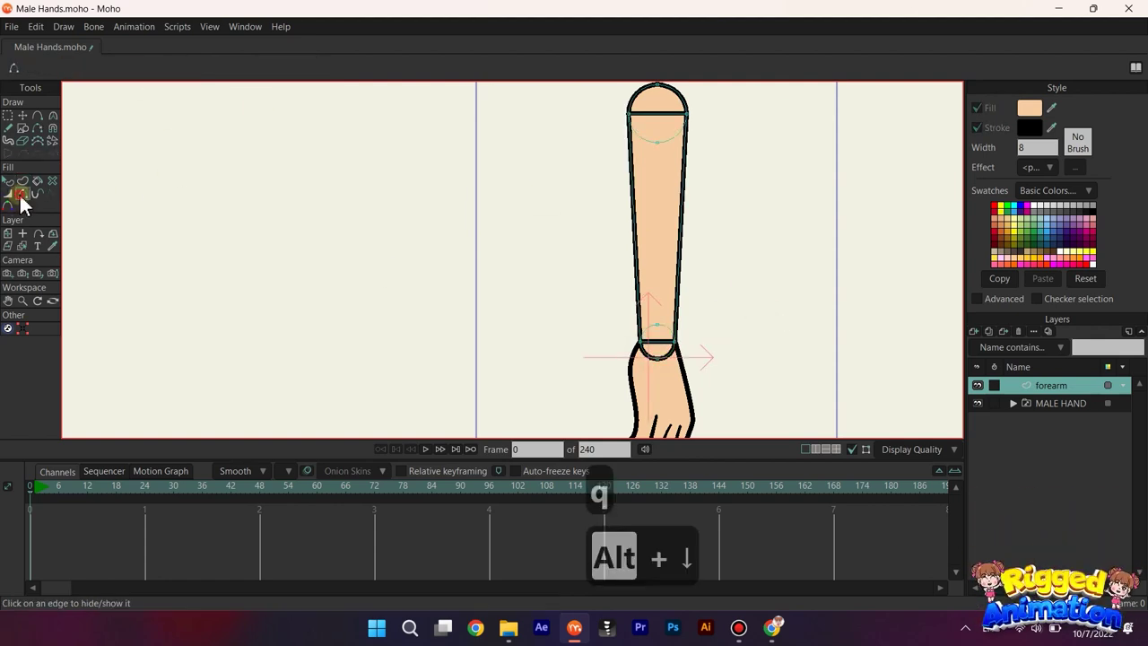
pyautogui.click(661, 114)
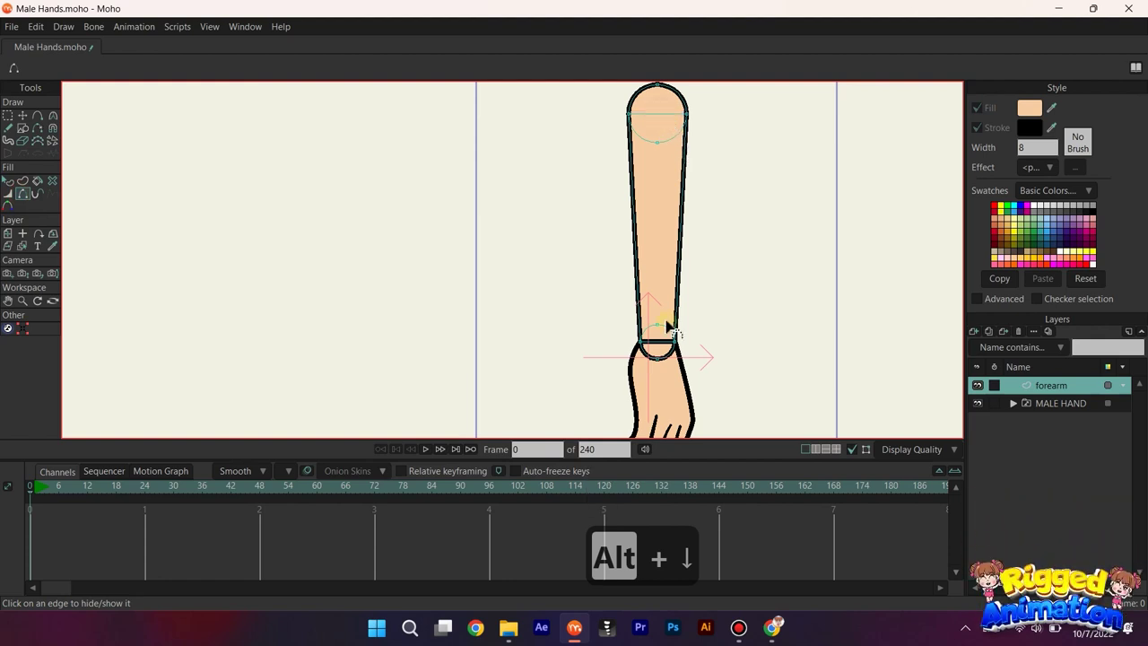
pyautogui.press('q')
pyautogui.scroll(-3, 723, 266)
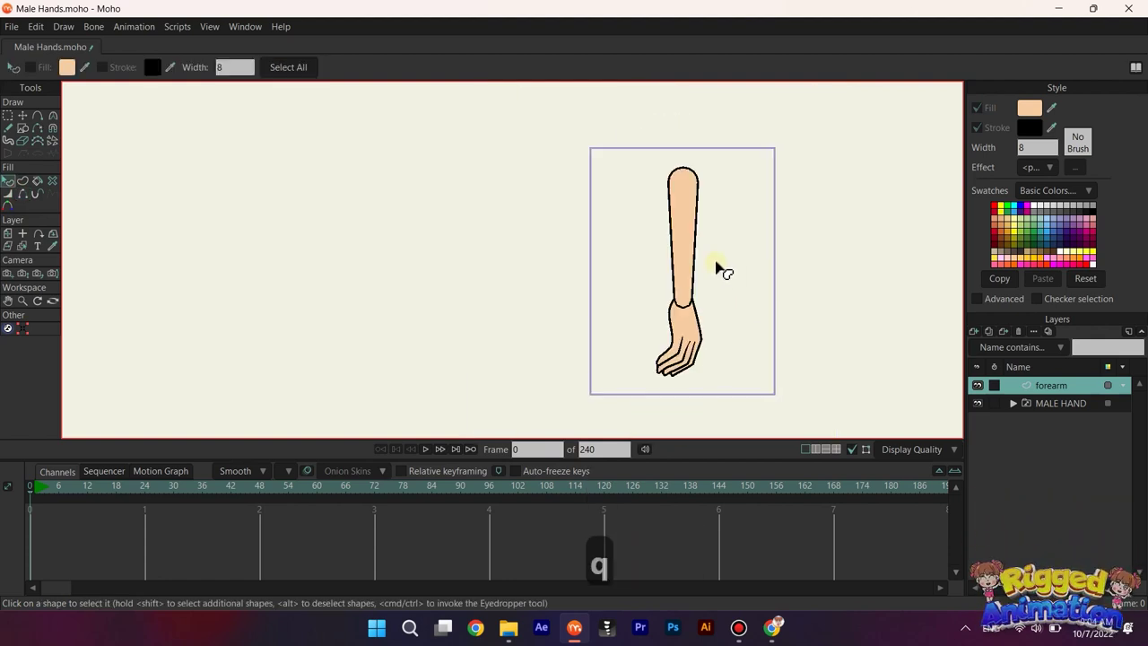
# Move the forearm layer below MALE HAND in the layer order.
pyautogui.click(1051, 386)
pyautogui.moveTo(1059, 446); pyautogui.dragTo(1056, 440)
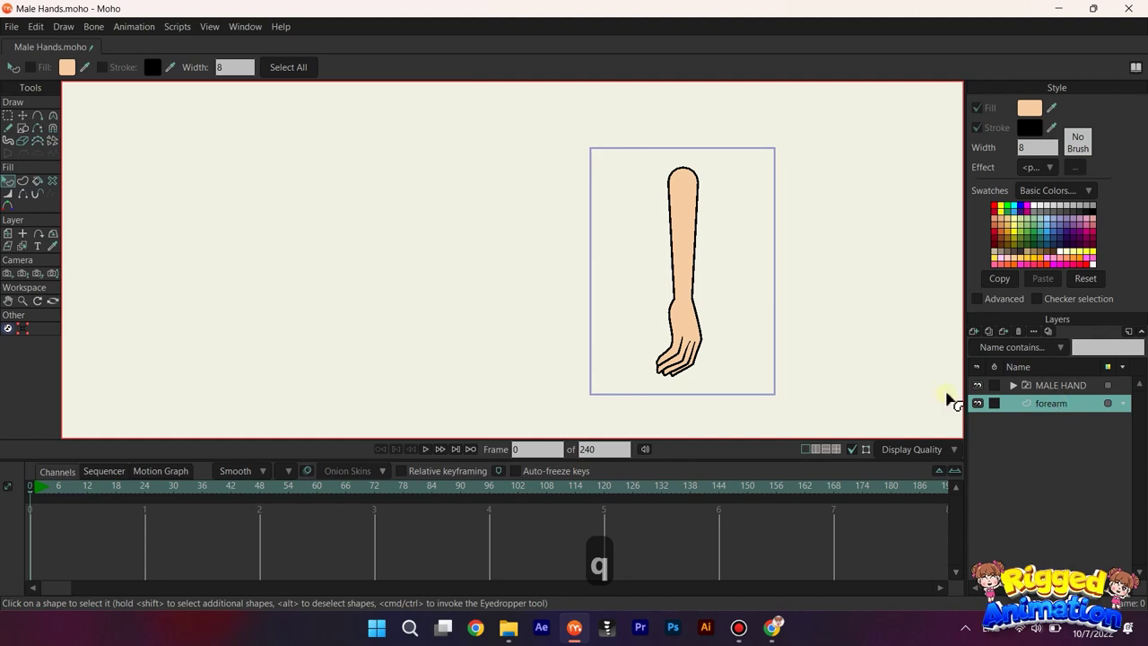
pyautogui.scroll(2, 745, 316)
# Group the MALE HAND and forearm layers and name the new group foream.
pyautogui.click(1026, 386)
pyautogui.rightClick(1044, 403)
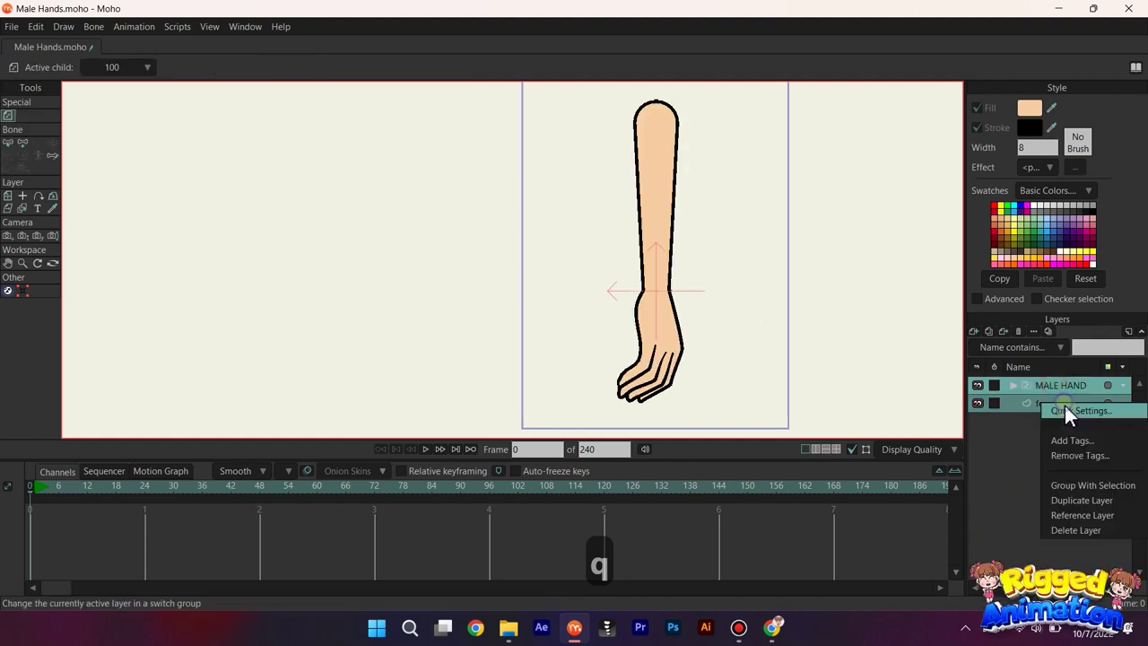
pyautogui.click(1092, 485)
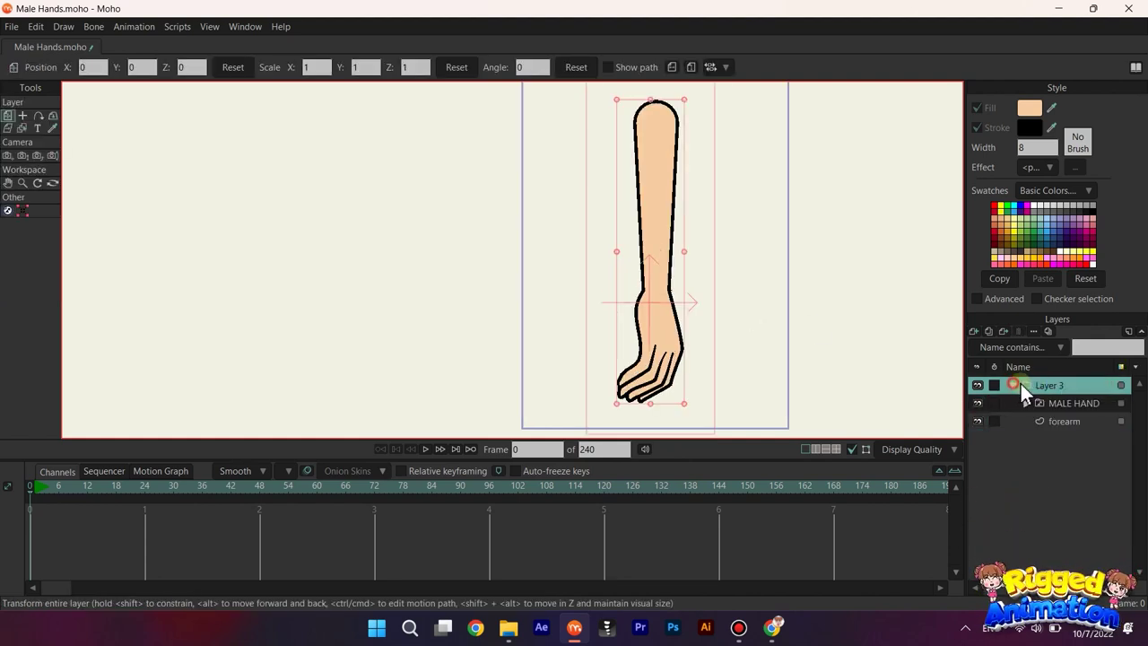
pyautogui.click(1019, 385)
pyautogui.doubleClick(1048, 384)
pyautogui.write('for')
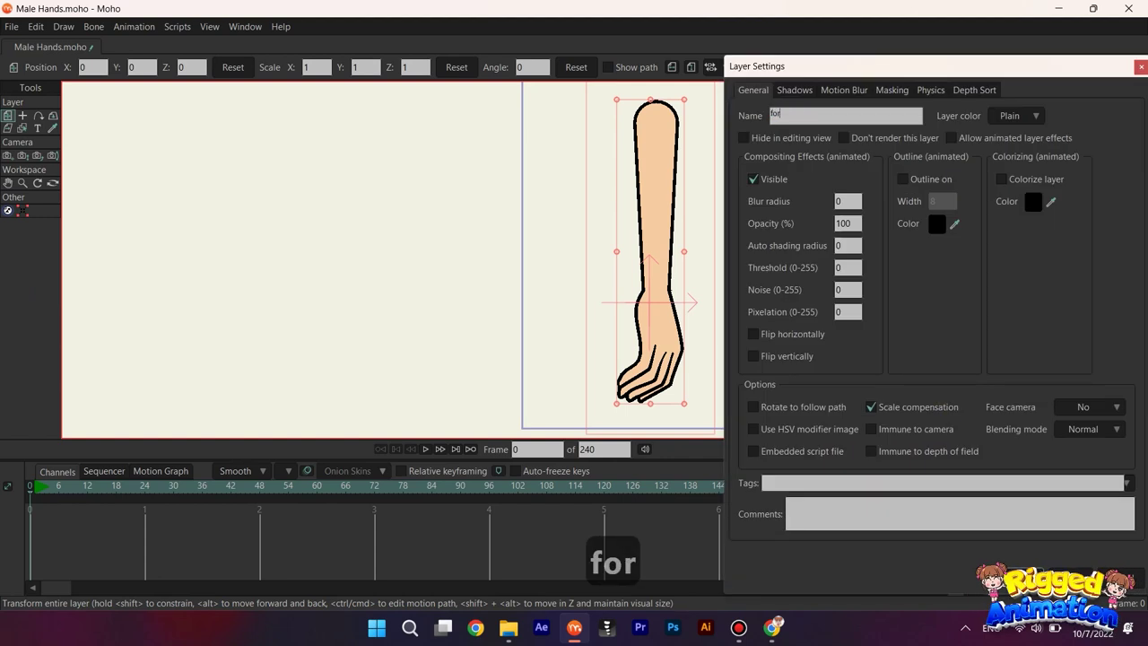
pyautogui.write('eam')
pyautogui.press('Return')
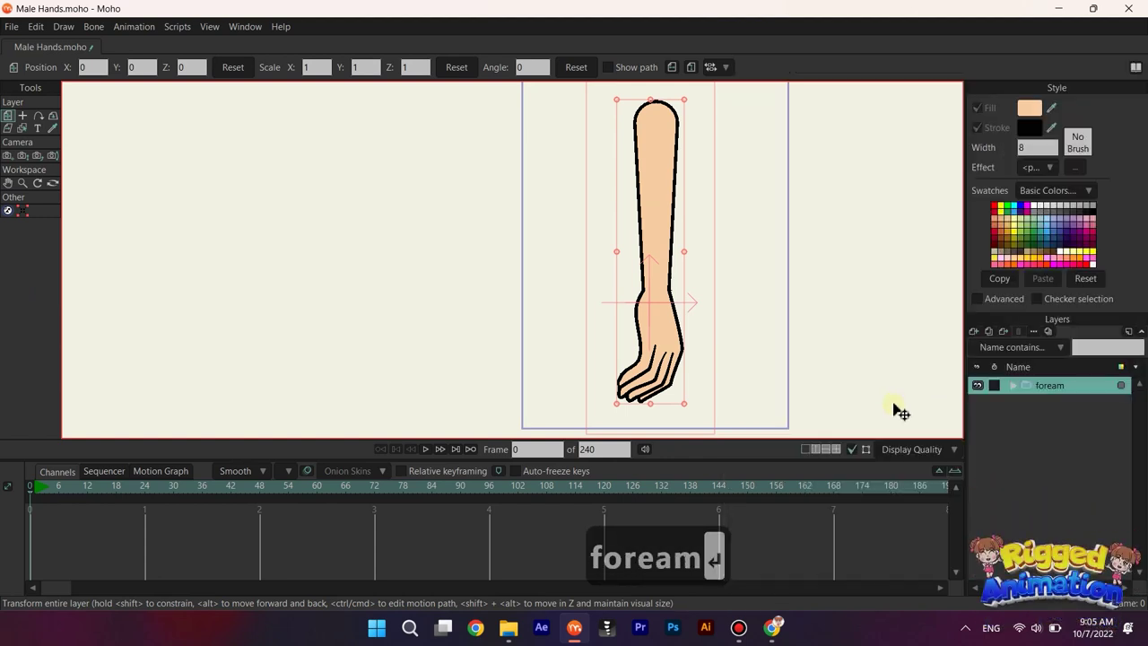
# Select the forearm body outline on the forearm layer and split its segments to add a midpoint on each edge.
pyautogui.click(1012, 385)
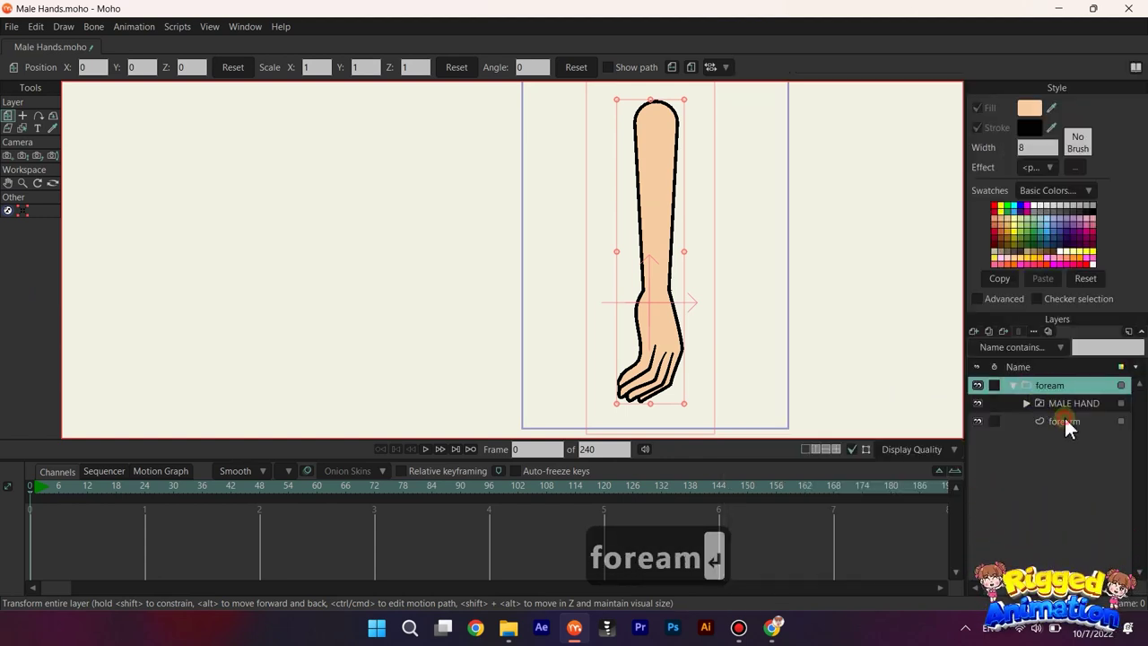
pyautogui.click(1066, 421)
pyautogui.press('t')
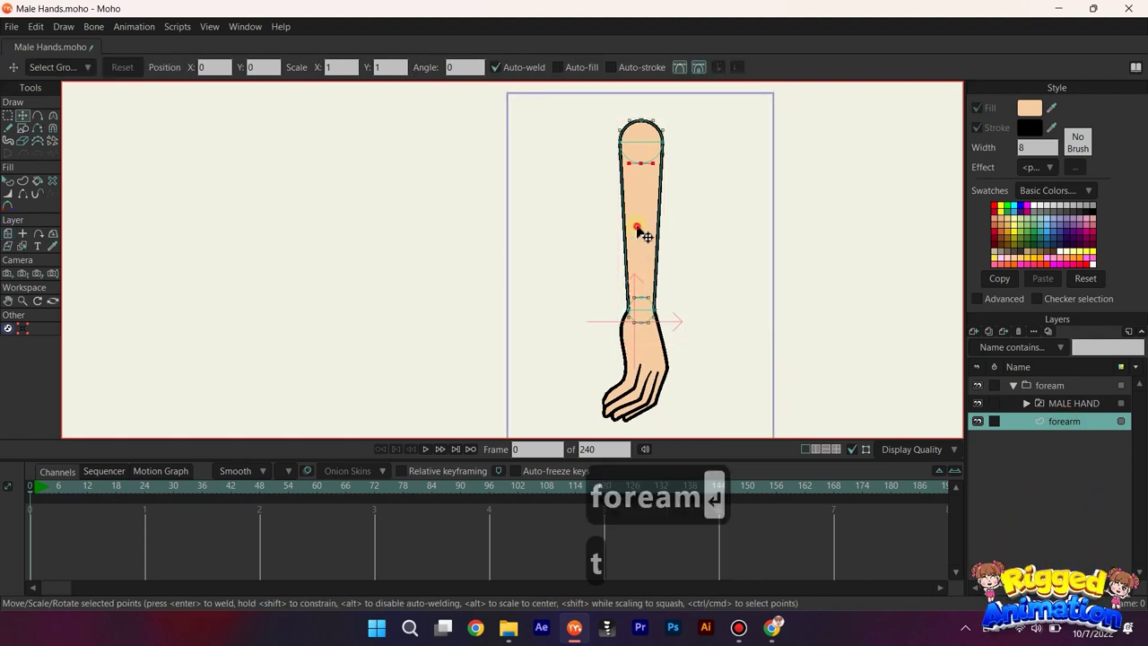
pyautogui.click(637, 228)
pyautogui.scroll(10, 638, 175)
pyautogui.scroll(-9, 641, 148)
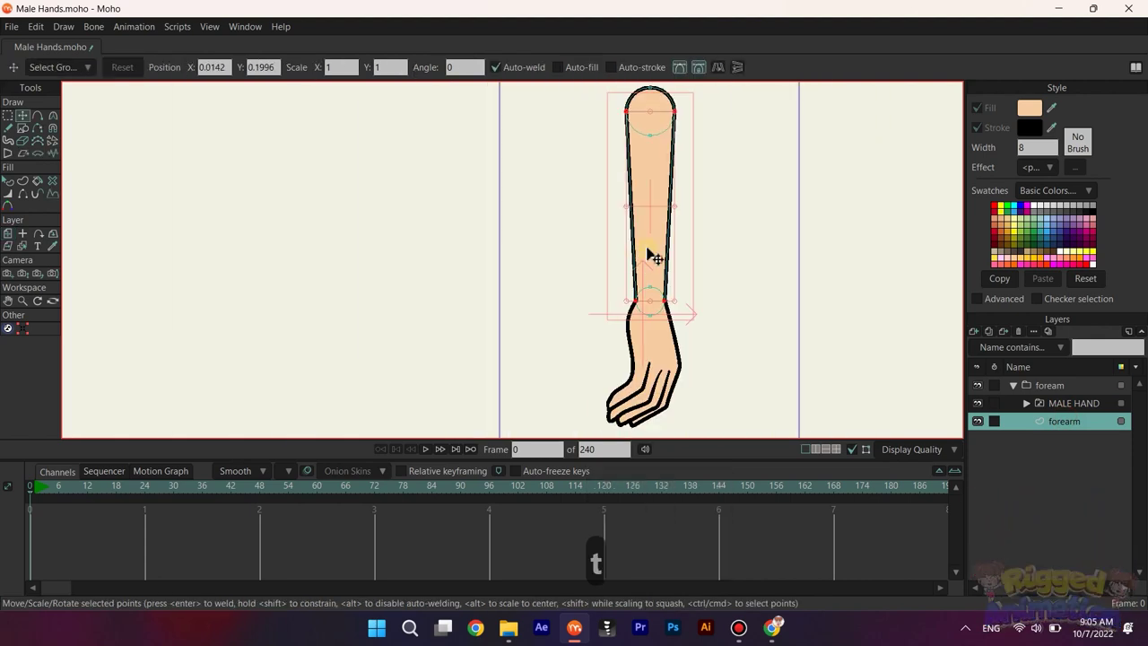
pyautogui.scroll(3, 646, 225)
pyautogui.scroll(-1, 640, 206)
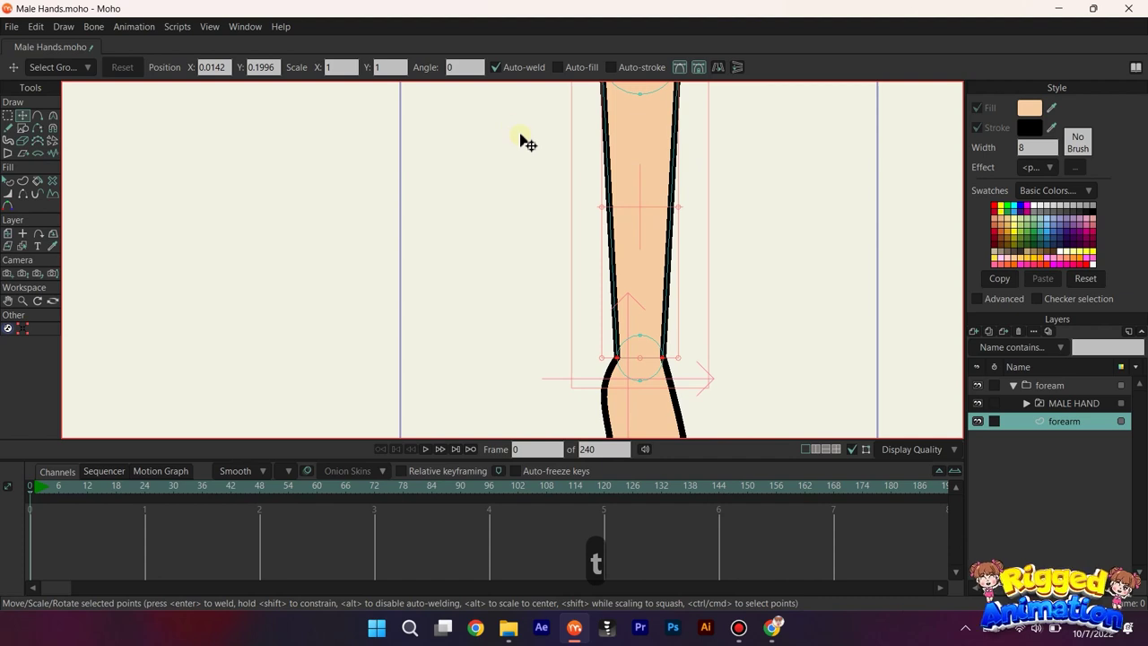
pyautogui.press('g')
pyautogui.click(563, 67)
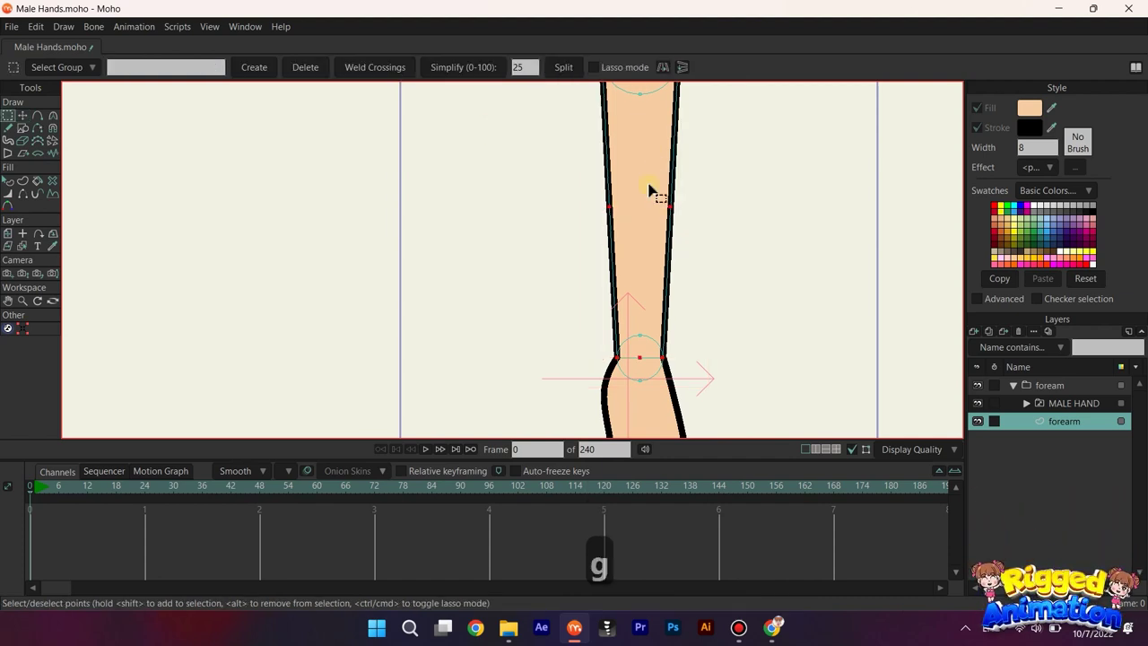
pyautogui.moveTo(667, 139); pyautogui.dragTo(658, 218)
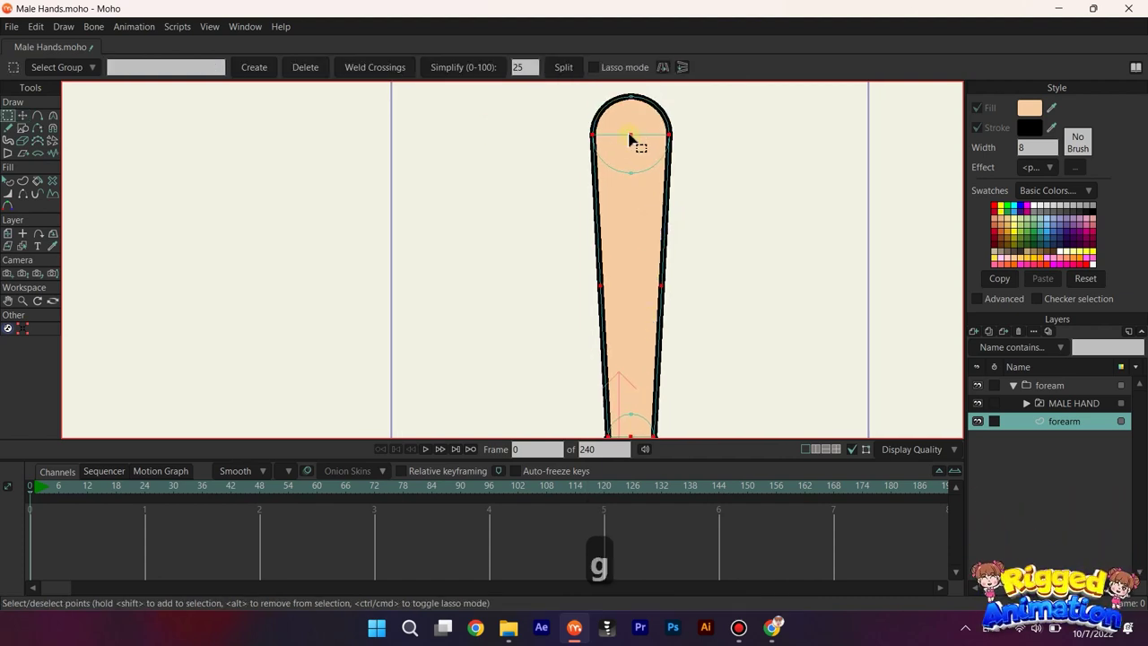
pyautogui.click(719, 188)
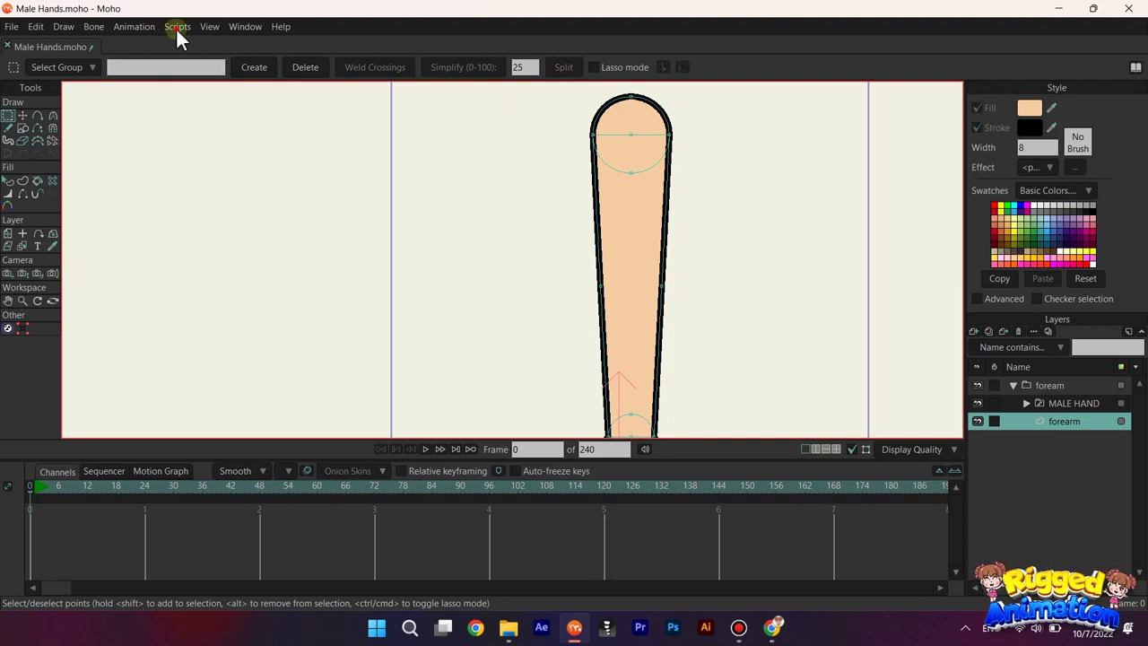
# Install the MU_Set_One_Bone_V1.3 script from the Scripts folder inside Hands.
pyautogui.click(177, 28)
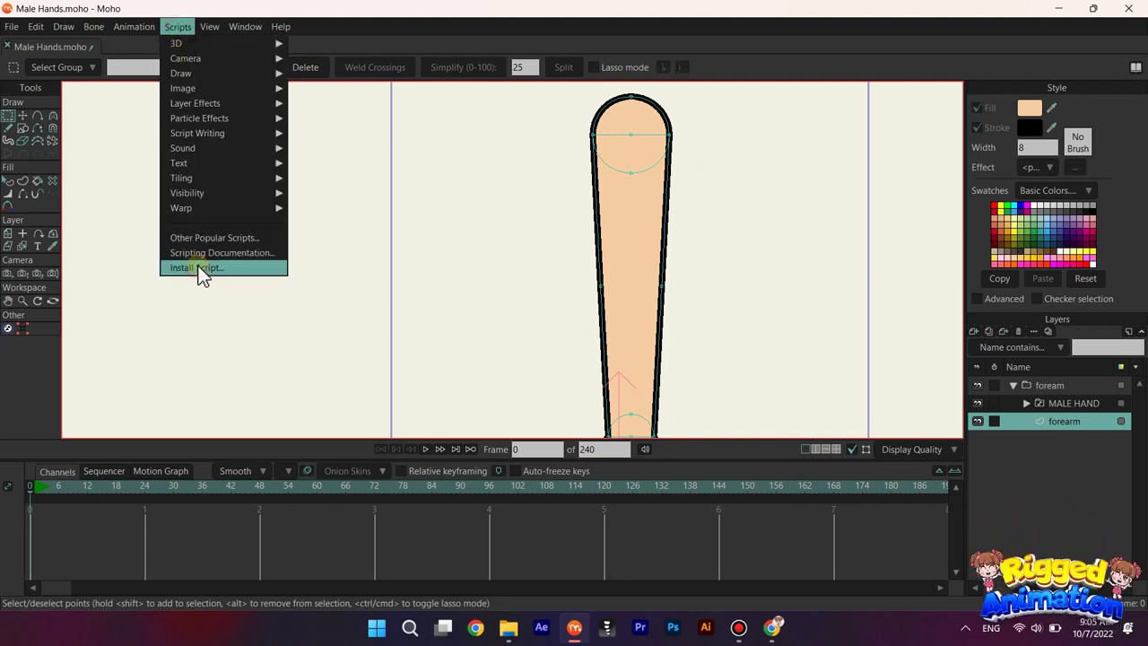
pyautogui.click(199, 269)
pyautogui.click(608, 341)
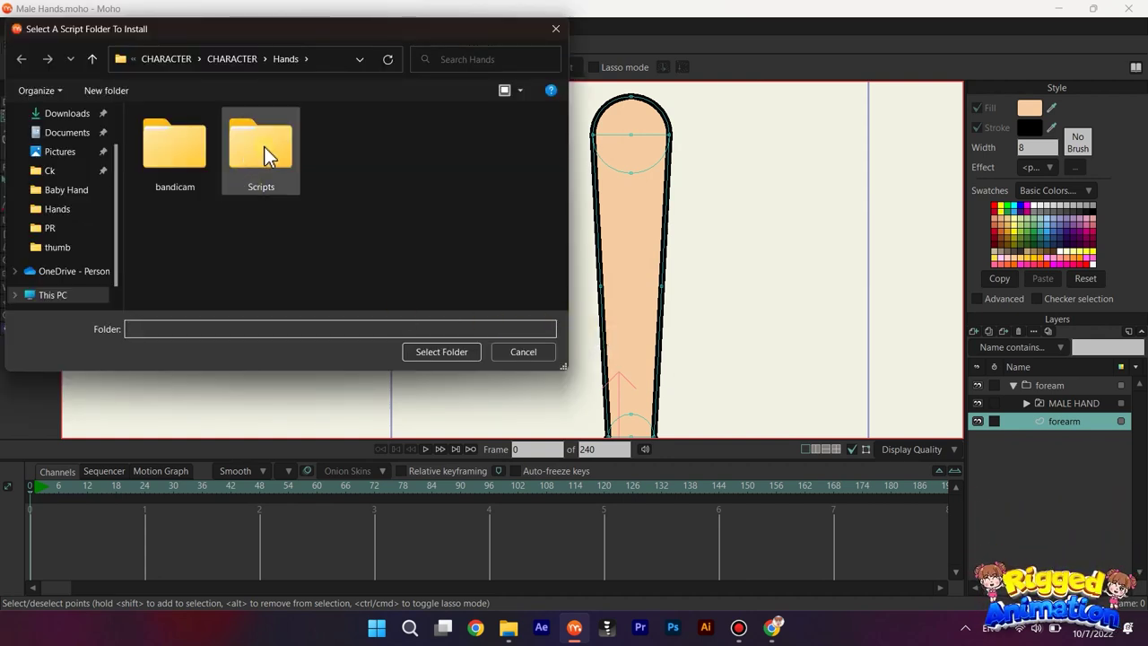
pyautogui.doubleClick(263, 148)
pyautogui.click(222, 139)
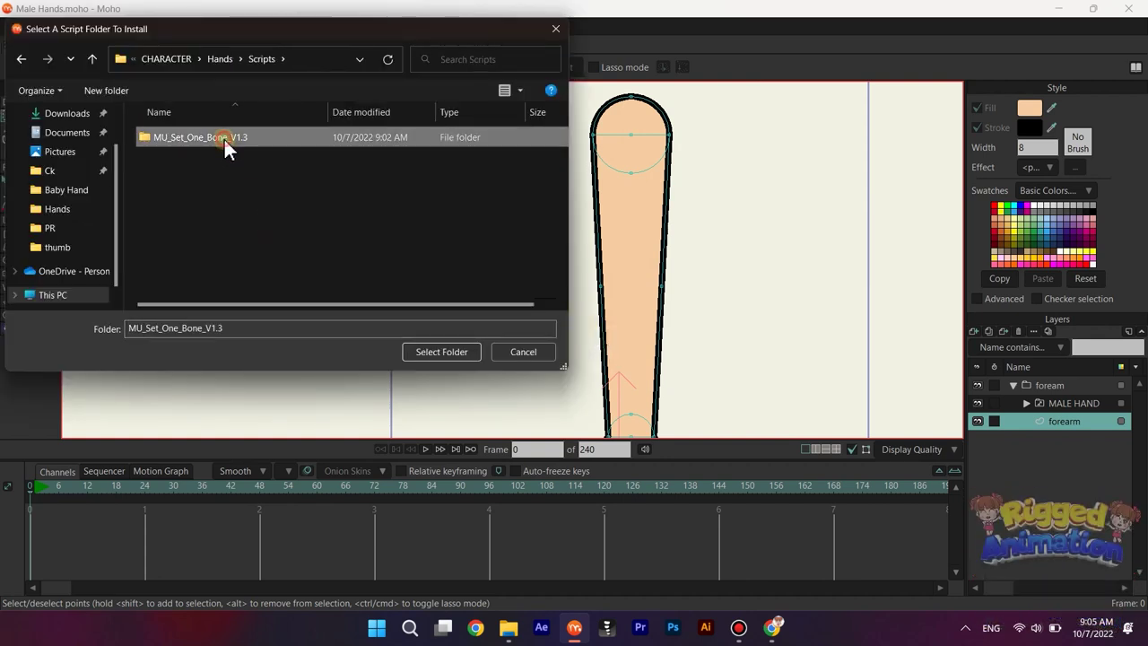
pyautogui.doubleClick(224, 140)
pyautogui.click(206, 137)
pyautogui.click(427, 352)
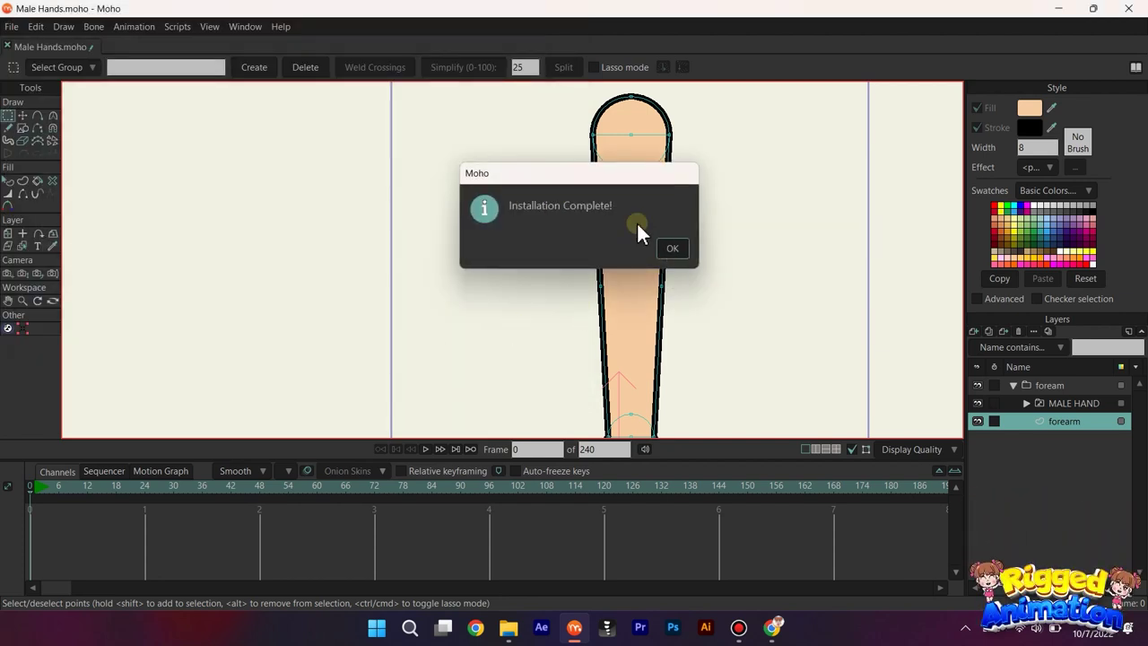
pyautogui.click(671, 251)
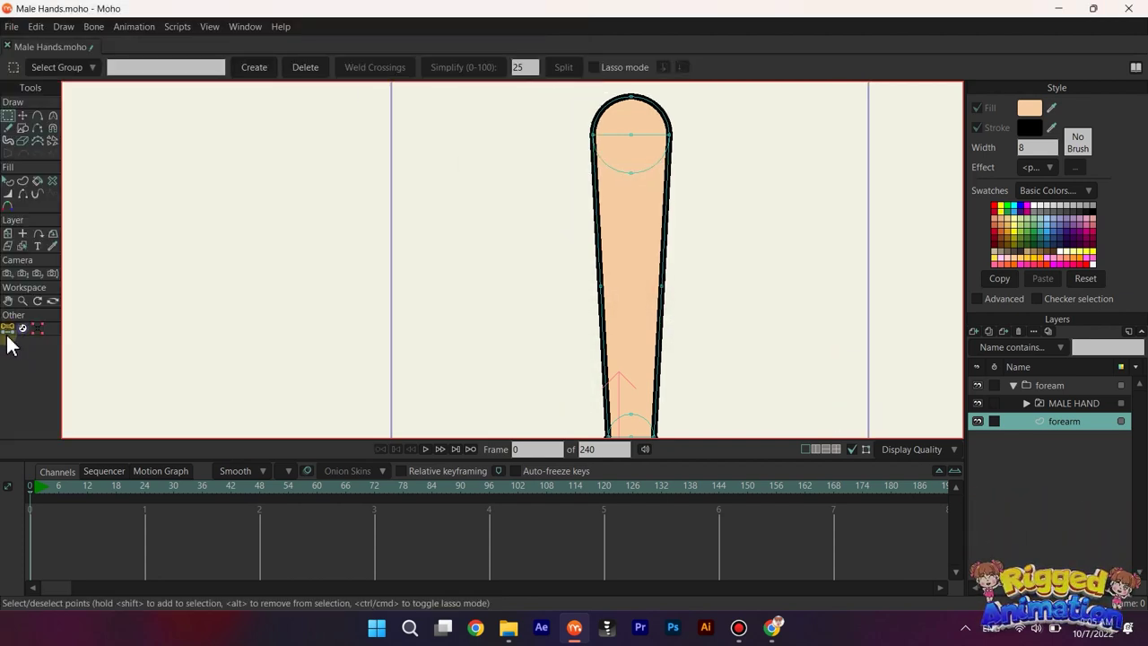
# With the Set One Bone tool, store the elbow midpoint as Coord 1 and the wrist midpoint as Coord 2.
pyautogui.click(7, 328)
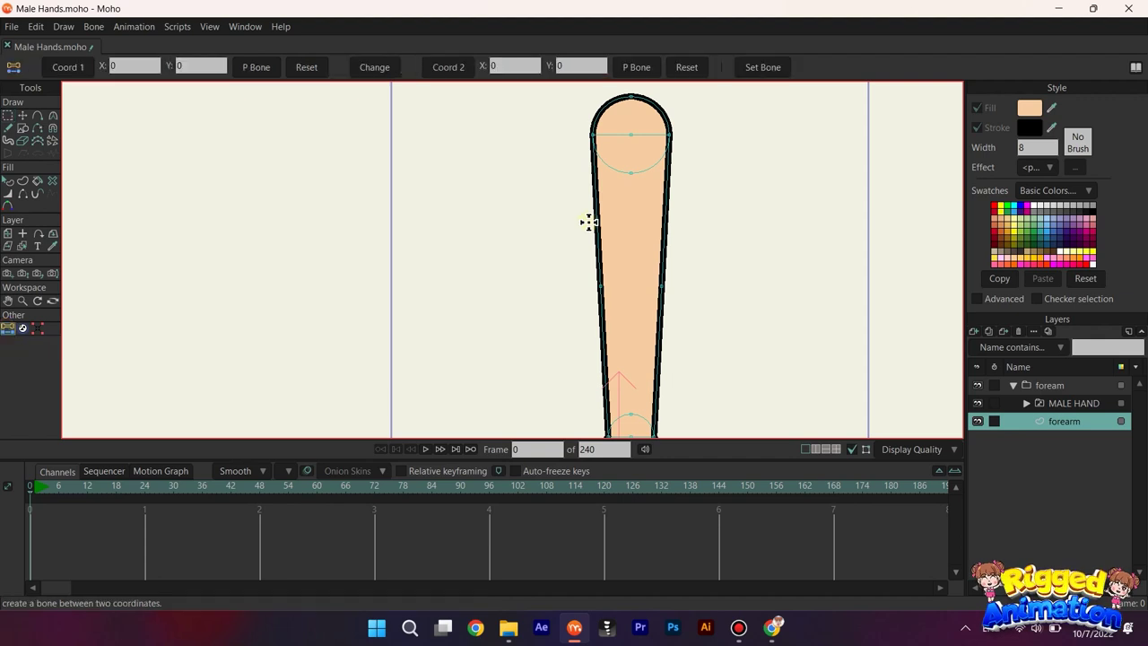
pyautogui.click(68, 68)
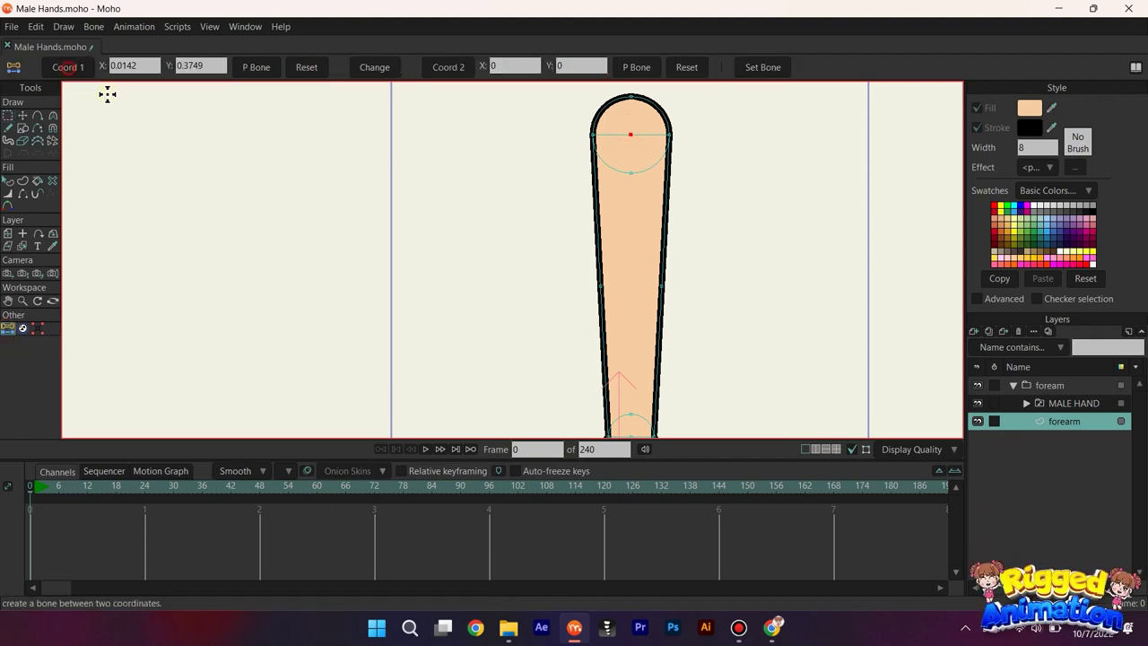
pyautogui.scroll(-3, 594, 188)
pyautogui.scroll(5, 603, 355)
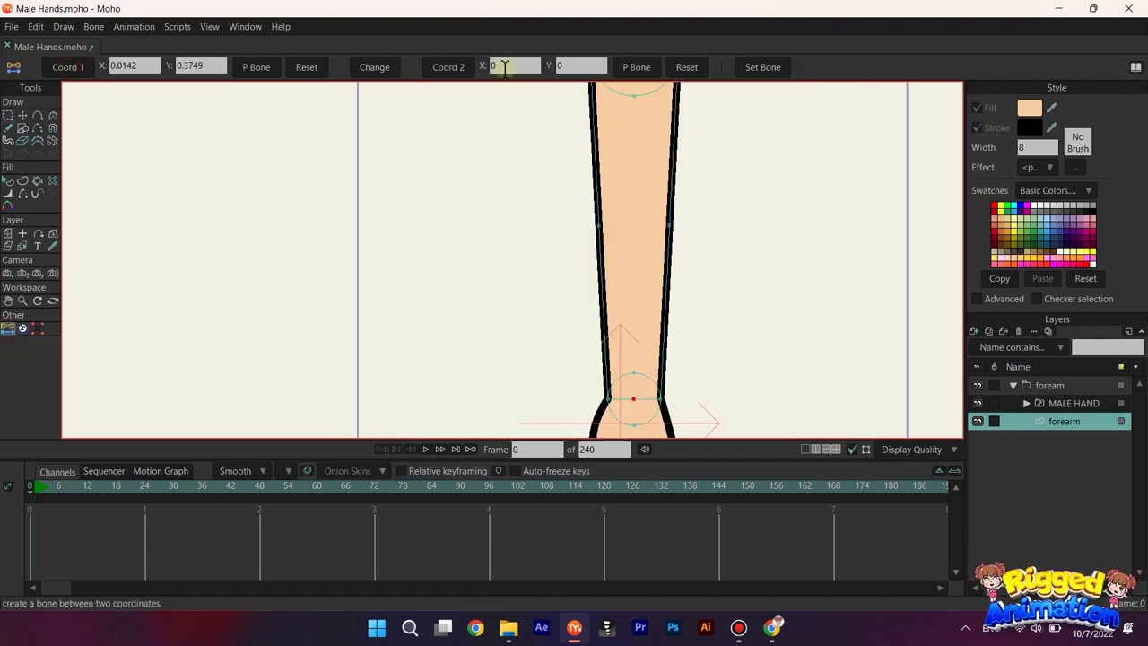
# Convert the foream group to a bone layer and create a bone between the two stored coordinates.
pyautogui.click(1037, 386)
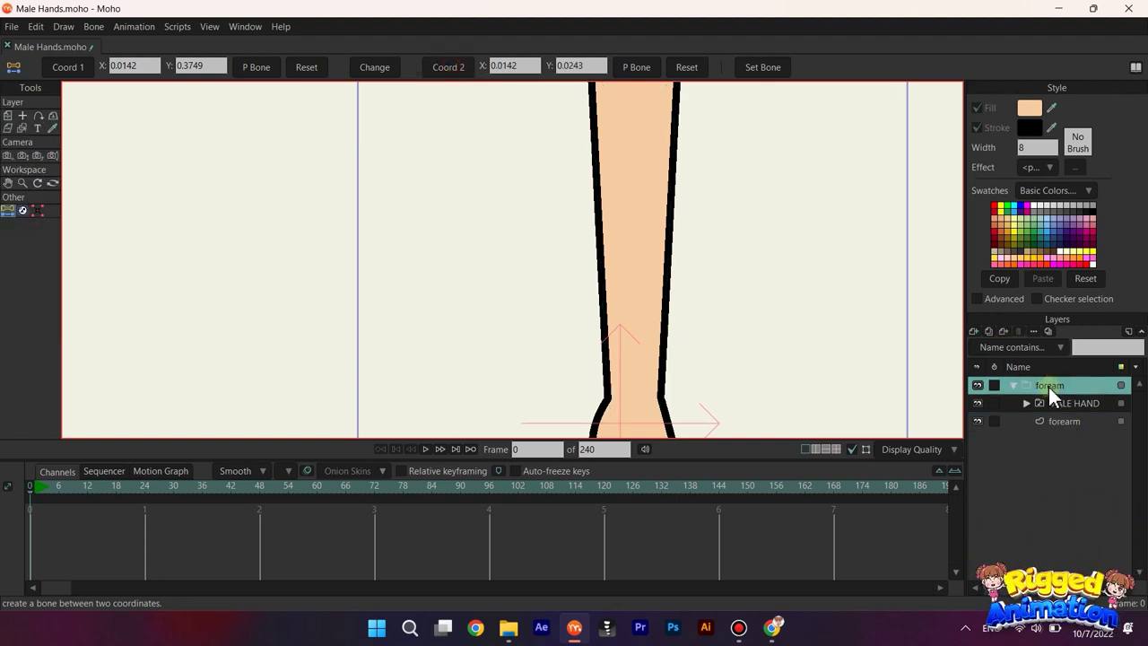
pyautogui.rightClick(1049, 386)
pyautogui.click(1065, 409)
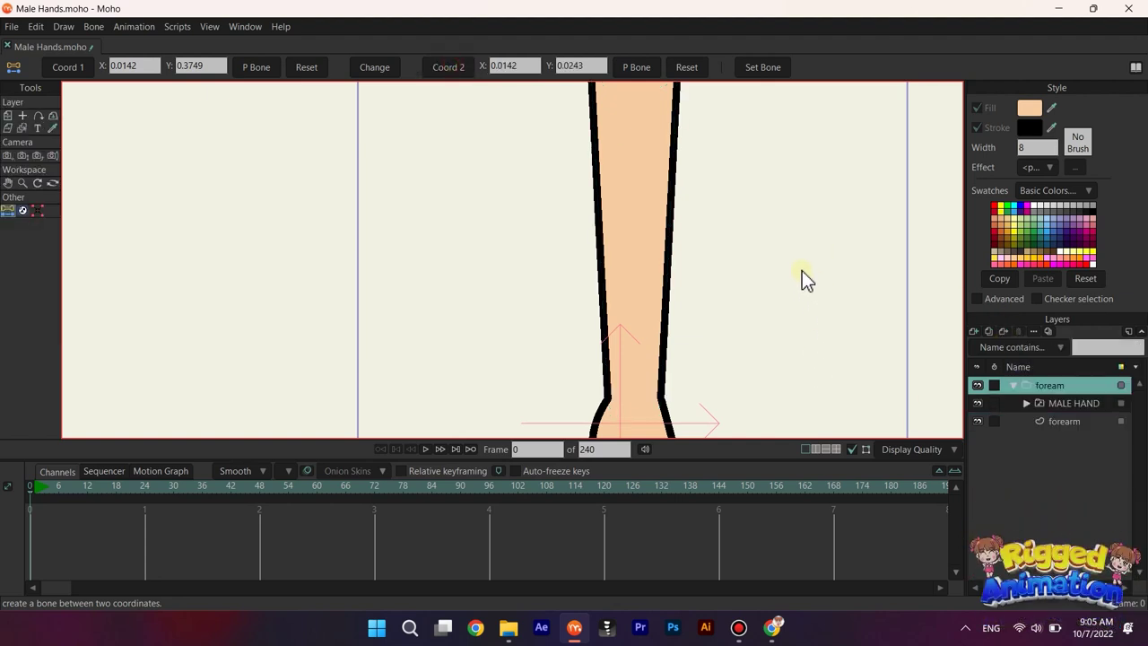
pyautogui.scroll(-2, 784, 233)
pyautogui.click(772, 67)
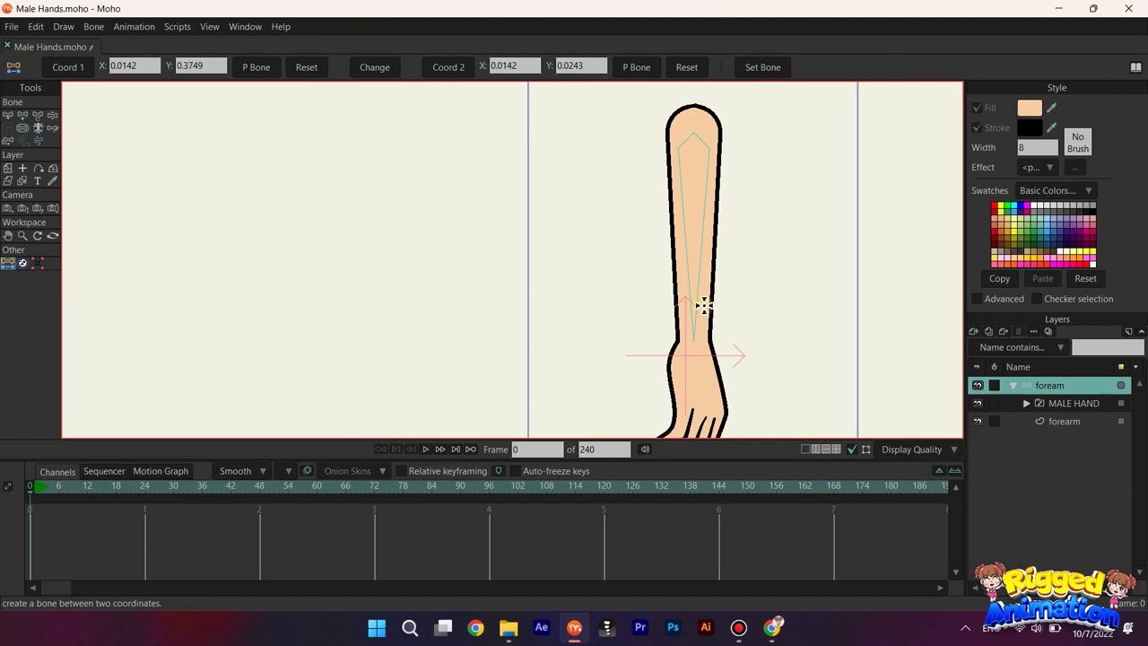
# Add a second bone running from the wrist end of the forearm bone down into the fingers.
pyautogui.scroll(-2, 691, 328)
pyautogui.press('b')
pyautogui.press('a')
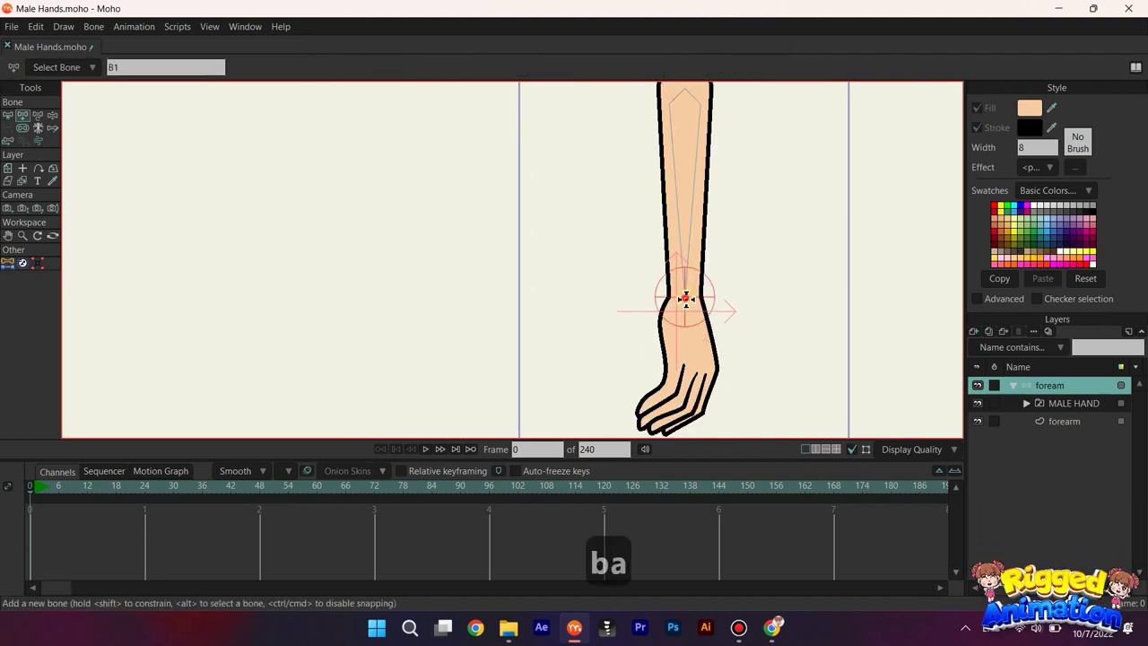
pyautogui.moveTo(685, 302); pyautogui.dragTo(690, 408)
pyautogui.scroll(-2, 709, 345)
# Adjust the bone strength of the forearm and hand bones and check the hand bone's parent link.
pyautogui.press('b')
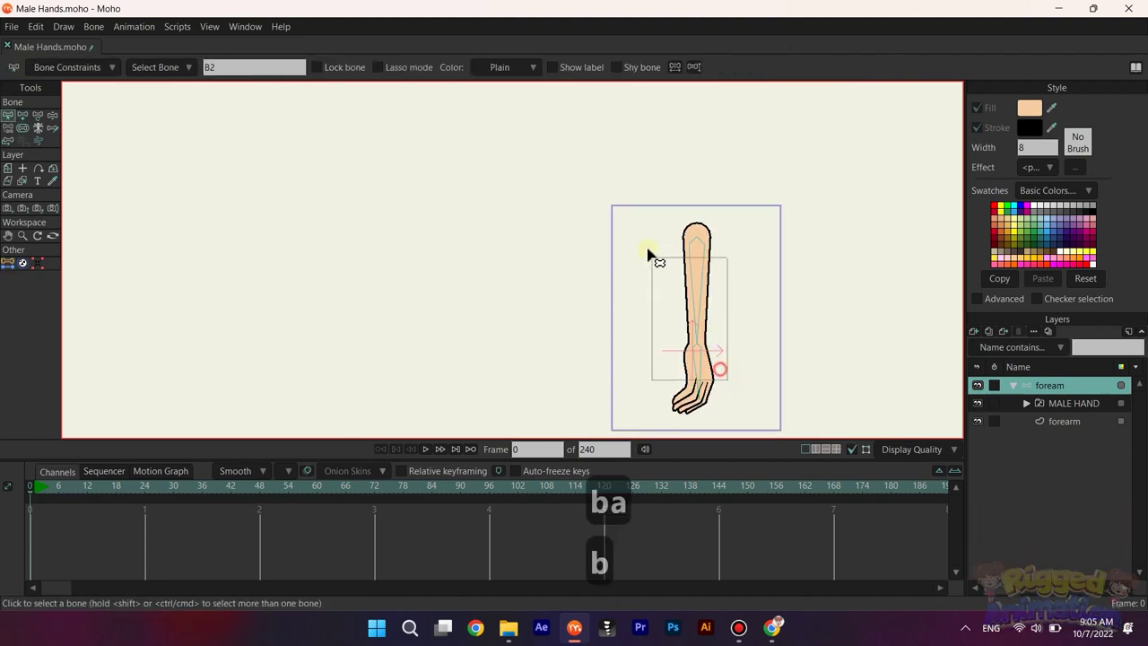
pyautogui.press('s')
pyautogui.press('b')
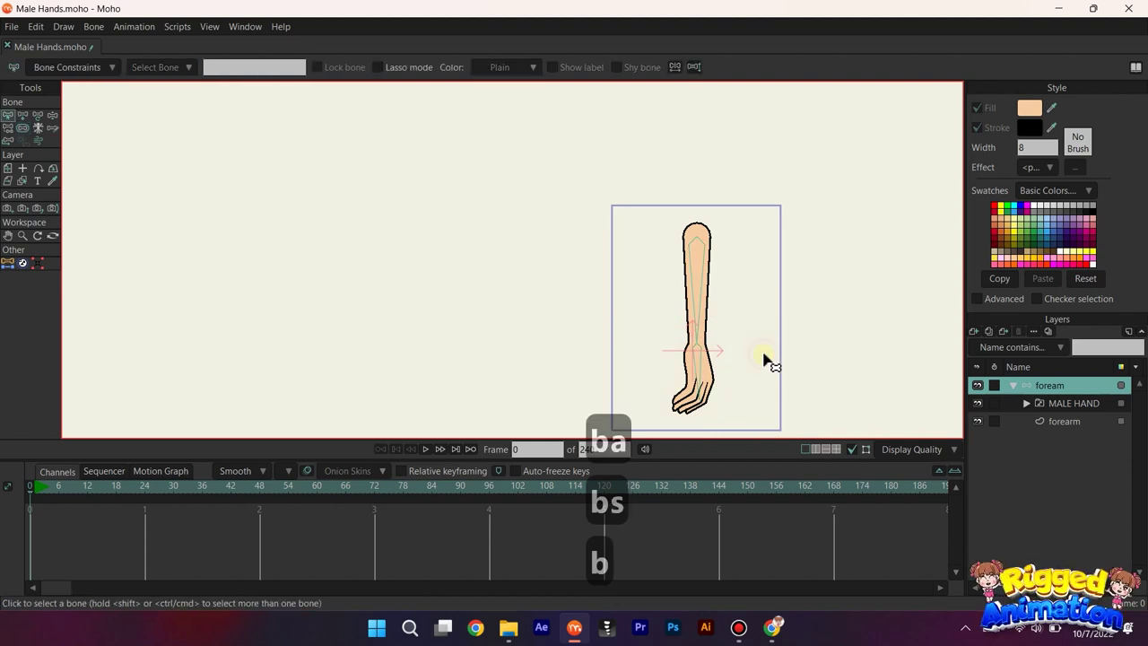
pyautogui.press('p')
pyautogui.scroll(2, 735, 362)
pyautogui.scroll(-1, 691, 313)
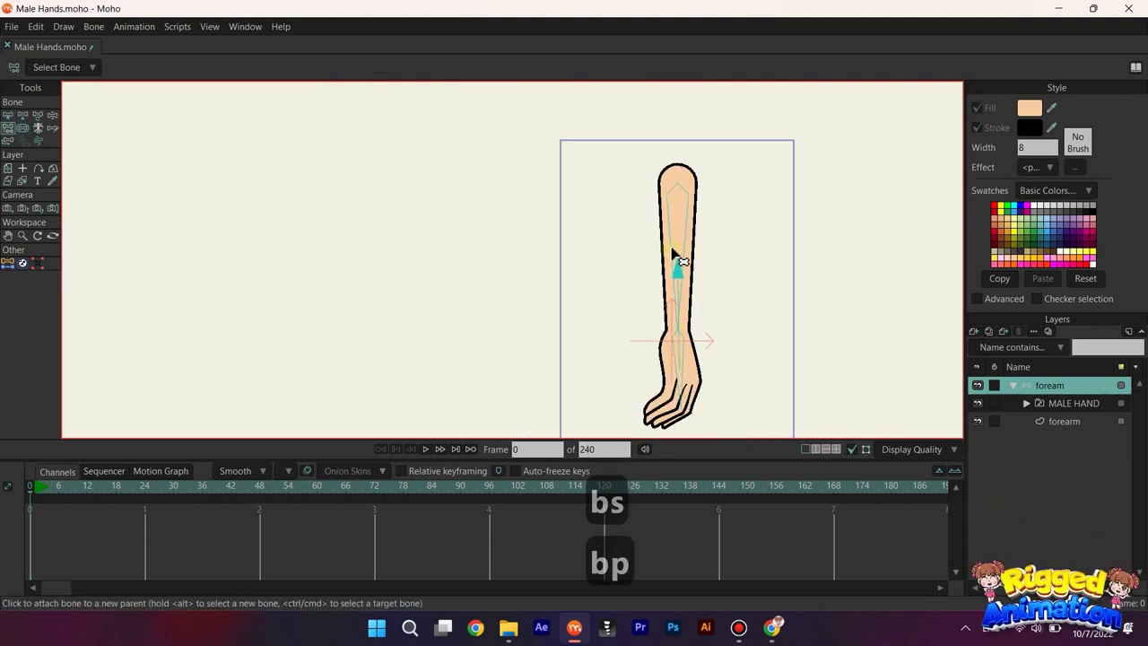
# Bind all points of the forearm layer to the forearm bone.
pyautogui.click(1064, 421)
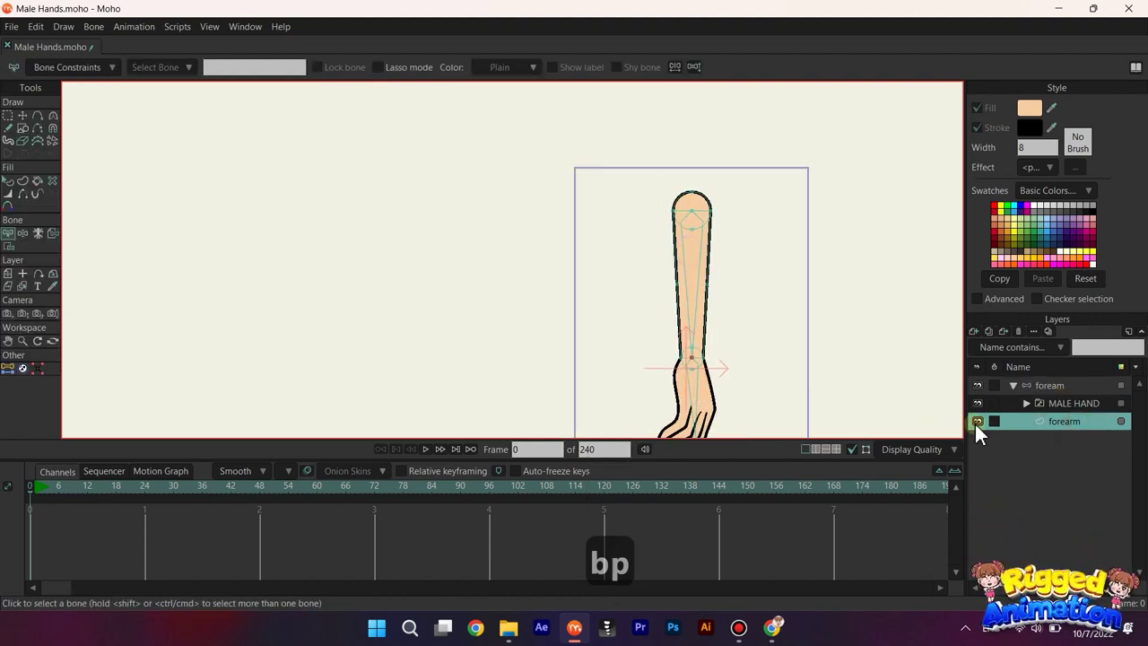
pyautogui.press('b')
pyautogui.click(694, 260)
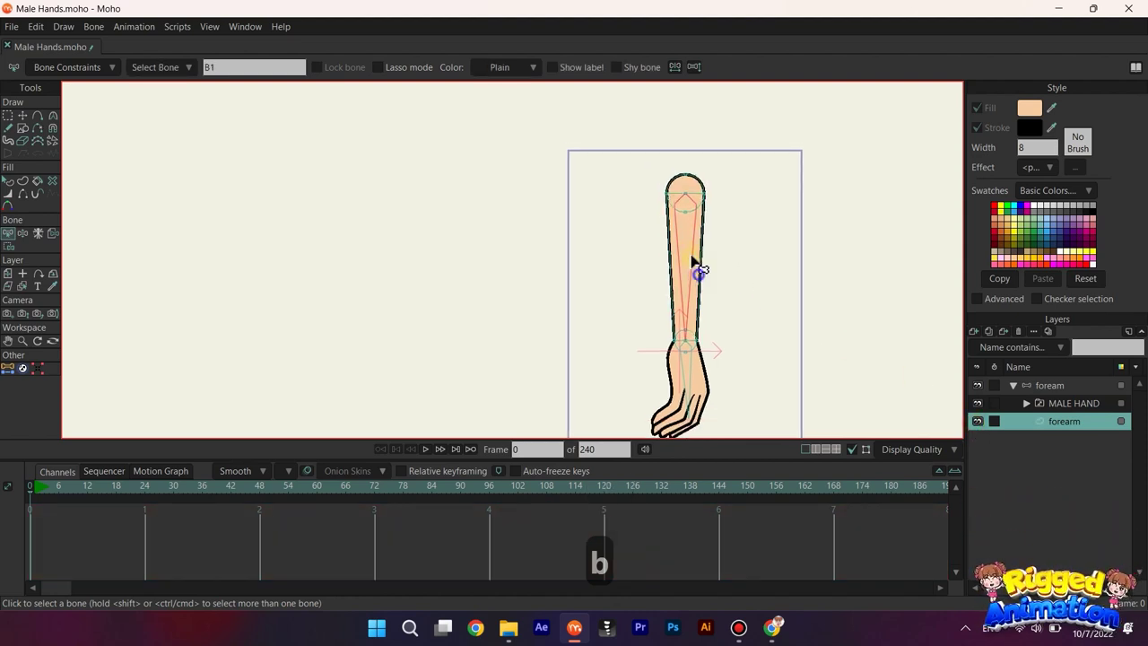
pyautogui.press('i')
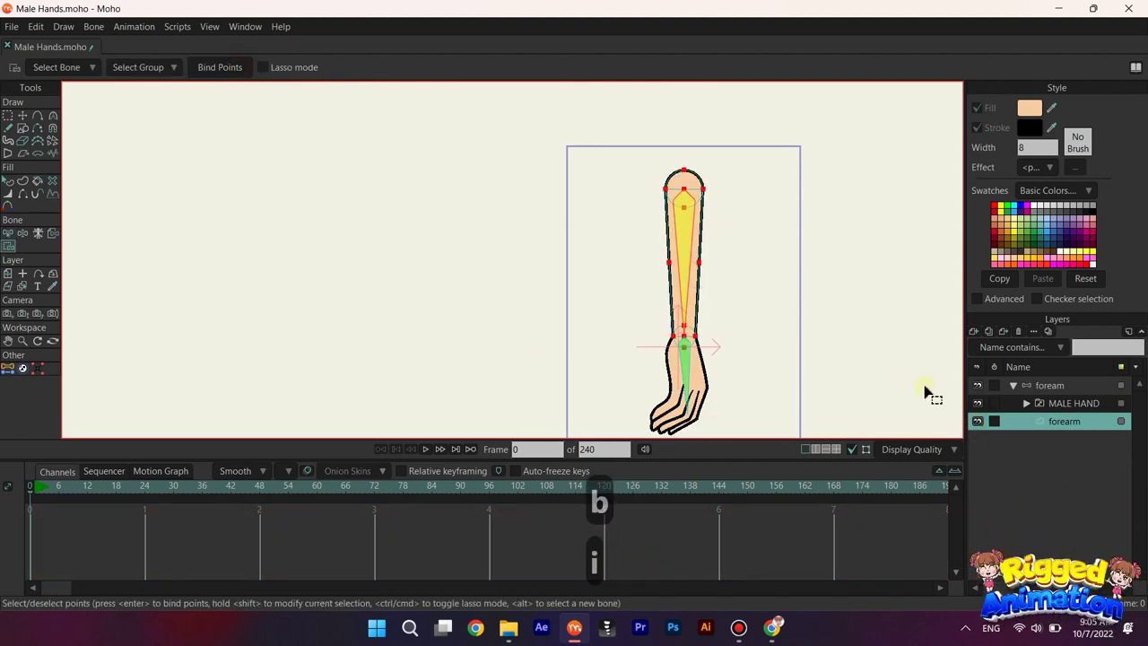
# Bind the whole MALE HAND layer to the hand bone and reselect the foream bone layer.
pyautogui.click(1067, 403)
pyautogui.click(9, 168)
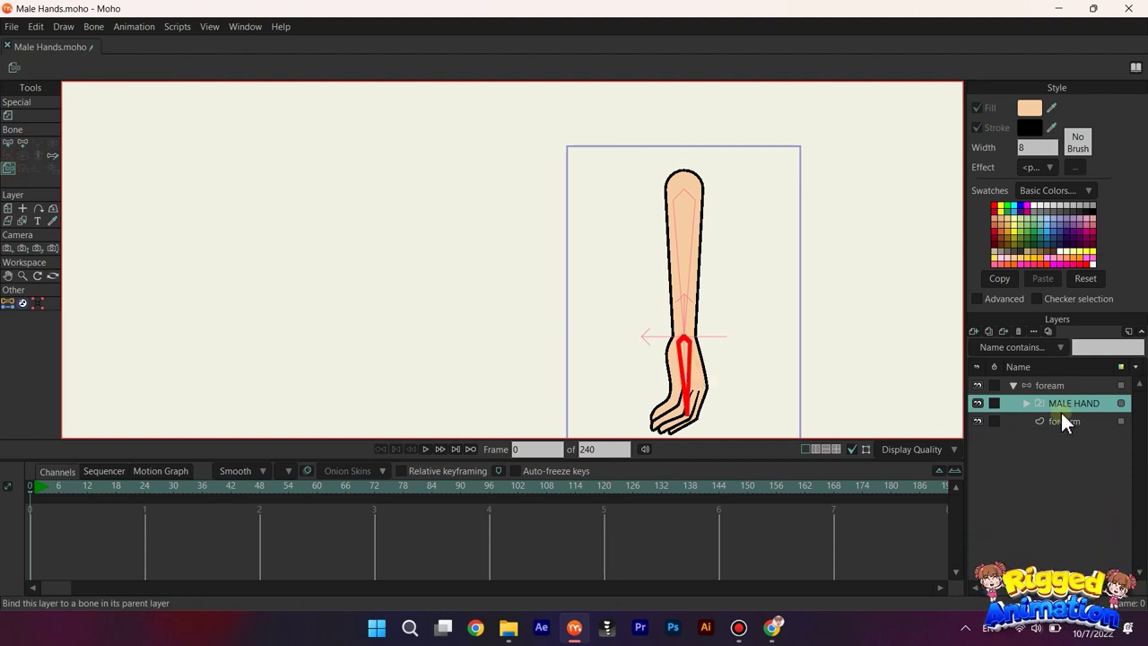
pyautogui.click(1032, 386)
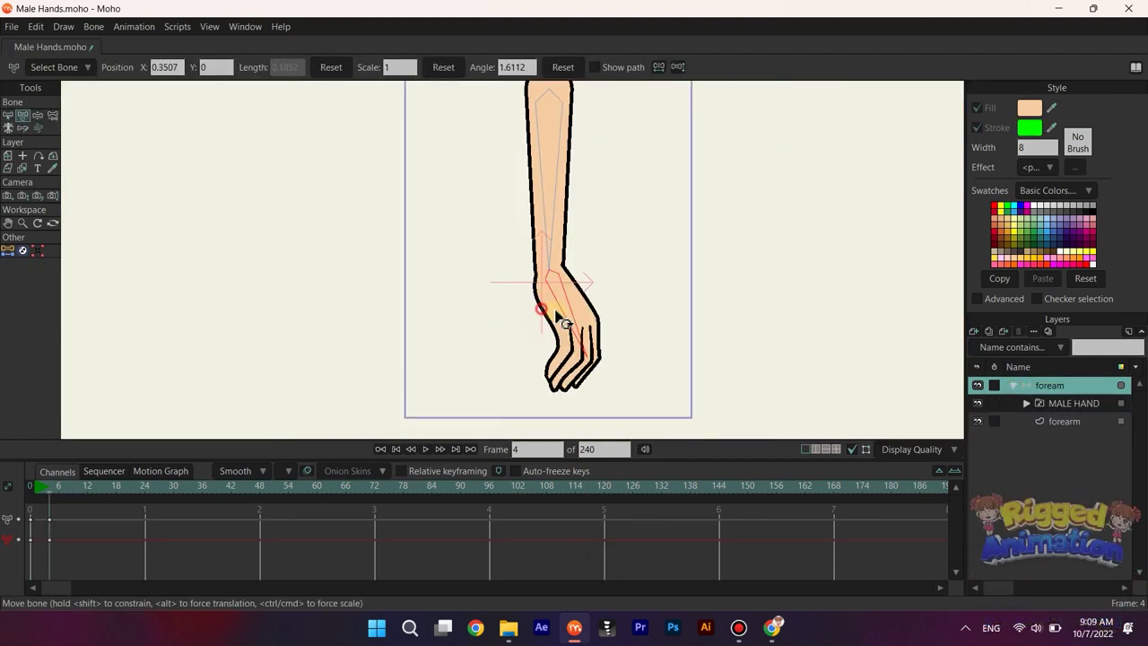
# At frame 4, switch MALE HAND to the spread, curled-finger pose and rotate the hand bone to about 38.75°.
pyautogui.moveTo(555, 311); pyautogui.dragTo(558, 310)
pyautogui.click(23, 251)
pyautogui.click(111, 67)
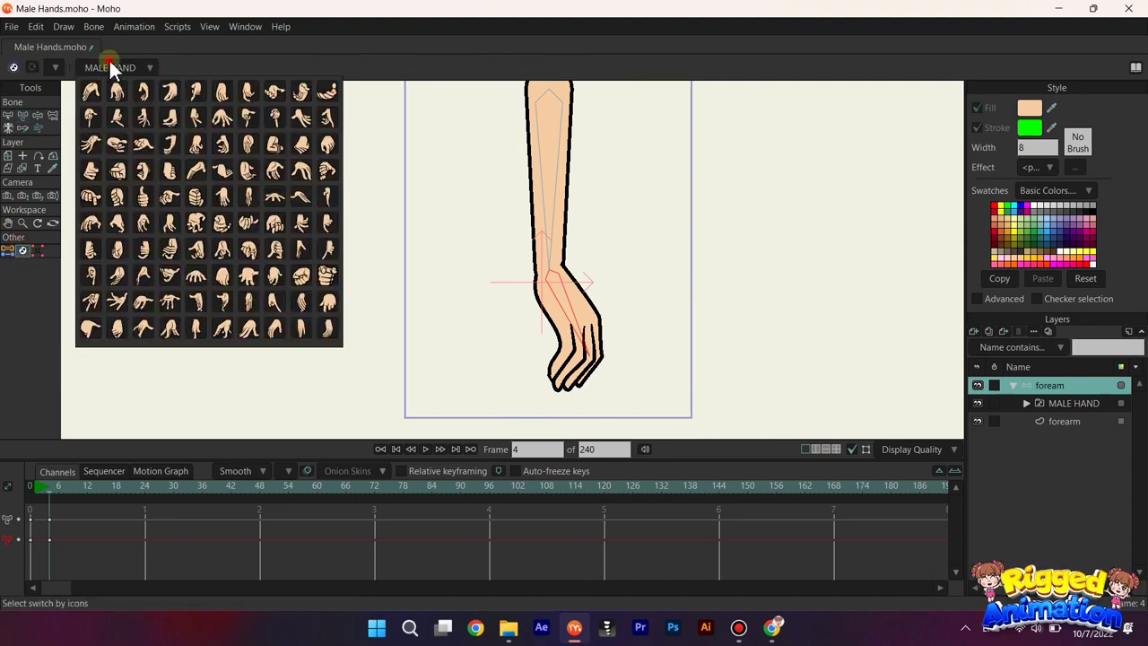
pyautogui.click(331, 227)
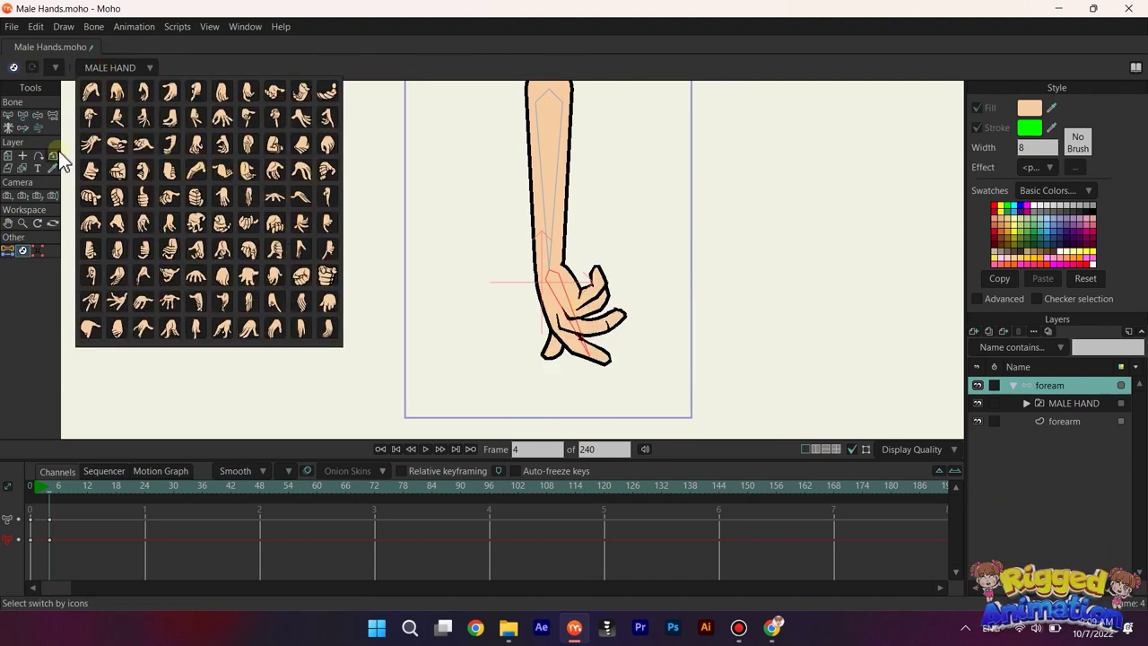
pyautogui.click(22, 115)
pyautogui.moveTo(554, 291); pyautogui.dragTo(619, 318)
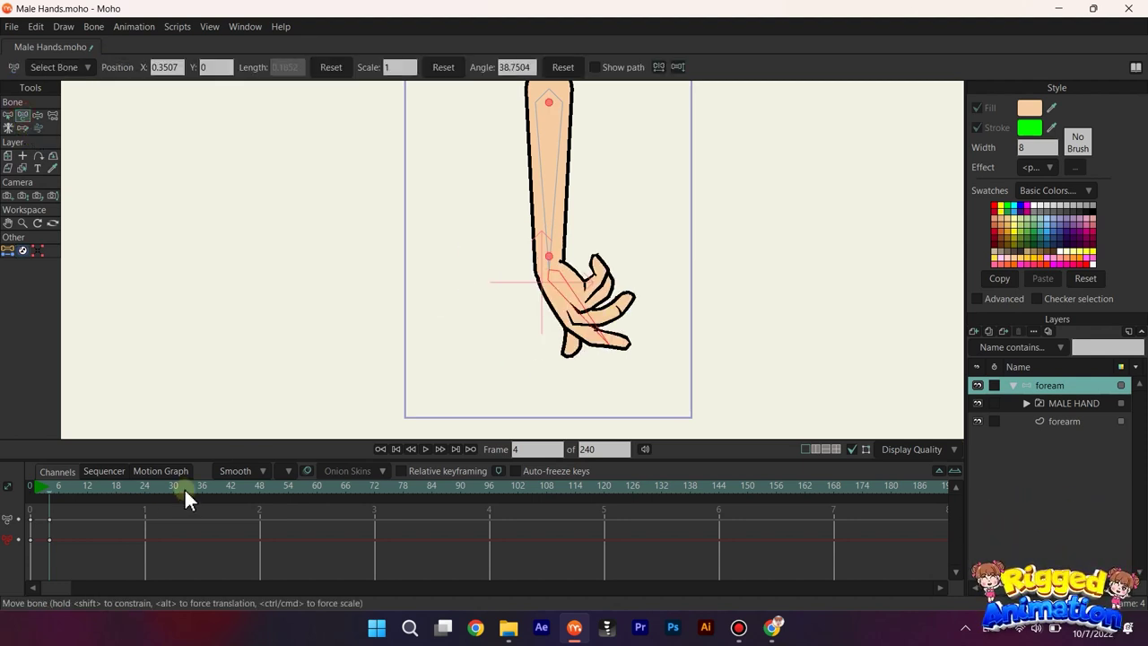
# At frame 21, rotate the hand bone and swing the forearm bone to an angle of about -126°.
pyautogui.moveTo(97, 485); pyautogui.dragTo(131, 486)
pyautogui.scroll(-2, 601, 276)
pyautogui.moveTo(611, 301); pyautogui.dragTo(569, 328)
pyautogui.moveTo(564, 234); pyautogui.dragTo(487, 226)
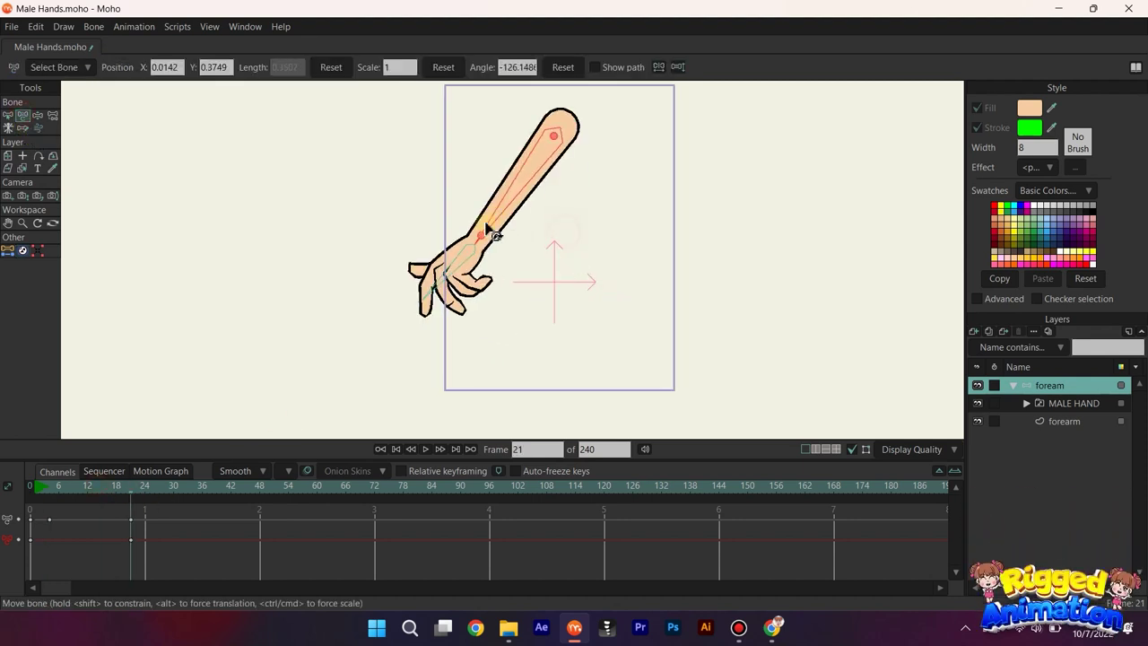
# At frame 21, swing the forearm and hand bones through several positions, leaving the arm hanging with the hand bone at about -12.3°.
pyautogui.scroll(5, 463, 237)
pyautogui.moveTo(450, 281); pyautogui.dragTo(484, 311)
pyautogui.scroll(-2, 515, 268)
pyautogui.moveTo(518, 236); pyautogui.dragTo(451, 205)
pyautogui.moveTo(425, 235); pyautogui.dragTo(414, 157)
pyautogui.scroll(2, 421, 176)
pyautogui.moveTo(421, 174); pyautogui.dragTo(408, 244)
pyautogui.moveTo(554, 185); pyautogui.dragTo(736, 254)
pyautogui.moveTo(715, 363); pyautogui.dragTo(605, 258)
pyautogui.scroll(-2, 611, 269)
pyautogui.moveTo(647, 194); pyautogui.dragTo(636, 239)
pyautogui.moveTo(617, 326); pyautogui.dragTo(641, 345)
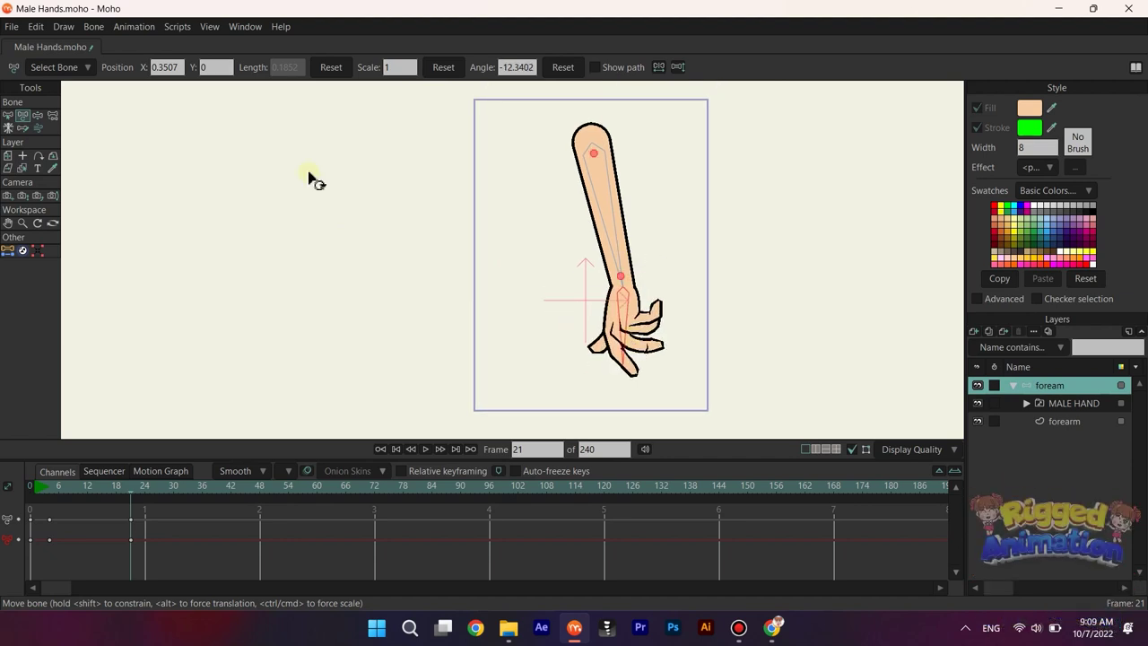
# Switch MALE HAND to the open-palm pose with the thumb extended, rotate the hand bone and swing the forearm bone to about -103.4°.
pyautogui.click(22, 251)
pyautogui.click(111, 68)
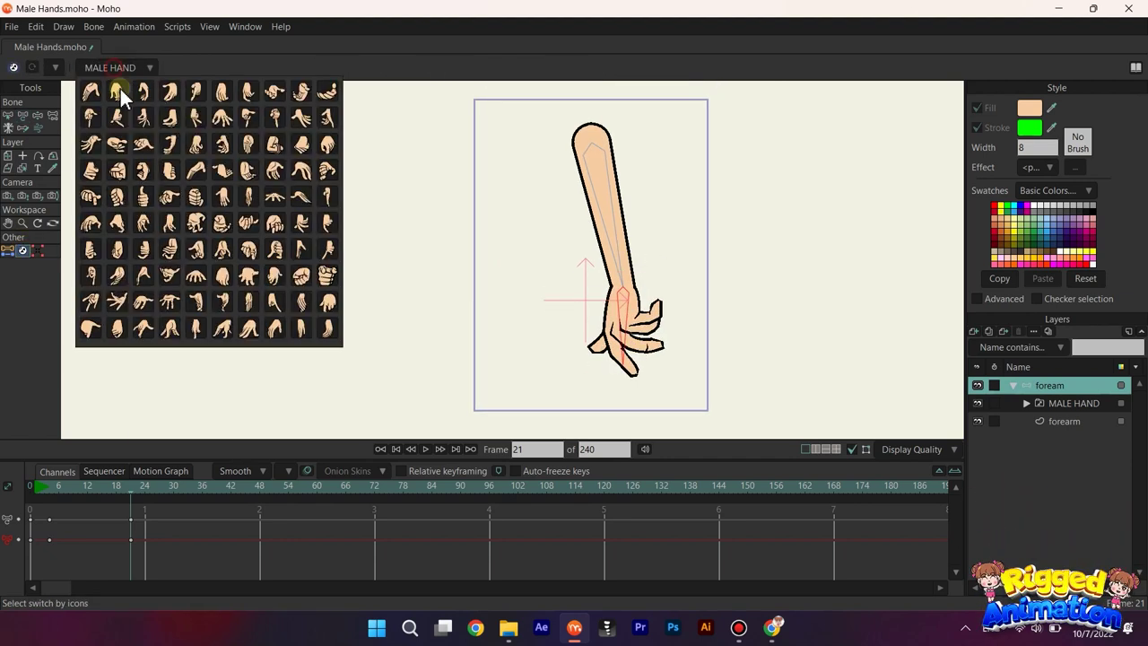
pyautogui.click(195, 300)
pyautogui.press('t')
pyautogui.moveTo(646, 328)
pyautogui.mouseDown()
pyautogui.moveTo(595, 328)
pyautogui.moveTo(632, 350)
pyautogui.moveTo(574, 251)
pyautogui.moveTo(612, 341)
pyautogui.moveTo(507, 344)
pyautogui.moveTo(448, 205)
pyautogui.moveTo(451, 303)
pyautogui.moveTo(468, 303)
pyautogui.moveTo(389, 189)
pyautogui.moveTo(422, 139)
pyautogui.mouseUp()
pyautogui.scroll(3, 463, 242)
pyautogui.scroll(-3, 491, 216)
pyautogui.moveTo(495, 220); pyautogui.dragTo(528, 302)
pyautogui.moveTo(577, 289); pyautogui.dragTo(647, 323)
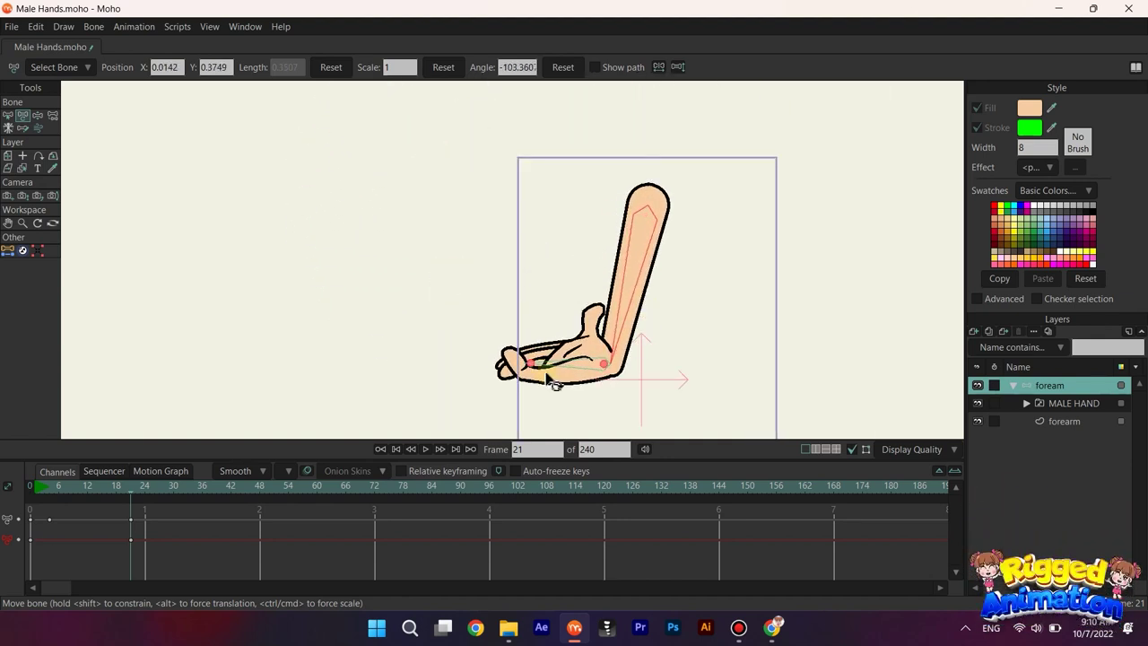
# Rotate the hand bone so the palm hangs downward and swing the forearm bone to about -93.6°.
pyautogui.moveTo(546, 371); pyautogui.dragTo(617, 418)
pyautogui.moveTo(648, 373); pyautogui.dragTo(596, 268)
pyautogui.moveTo(573, 235); pyautogui.dragTo(596, 233)
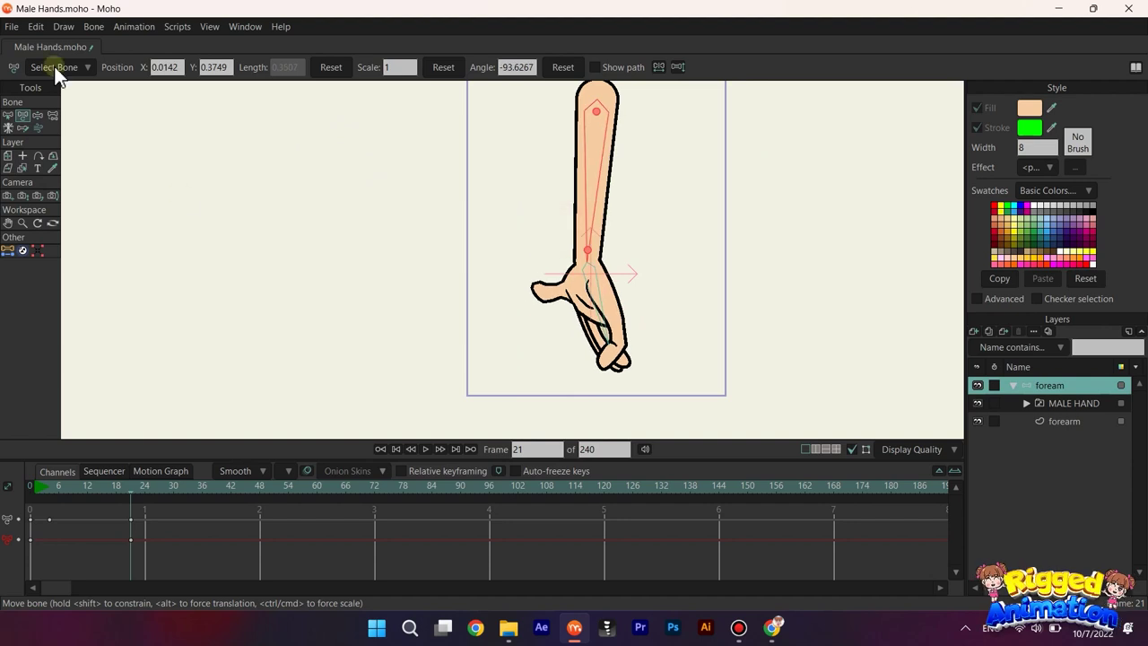
# Switch MALE HAND to the front-facing gripping fist pose and swing the forearm and hand bones, leaving the hand bone at about 4.3°.
pyautogui.click(116, 70)
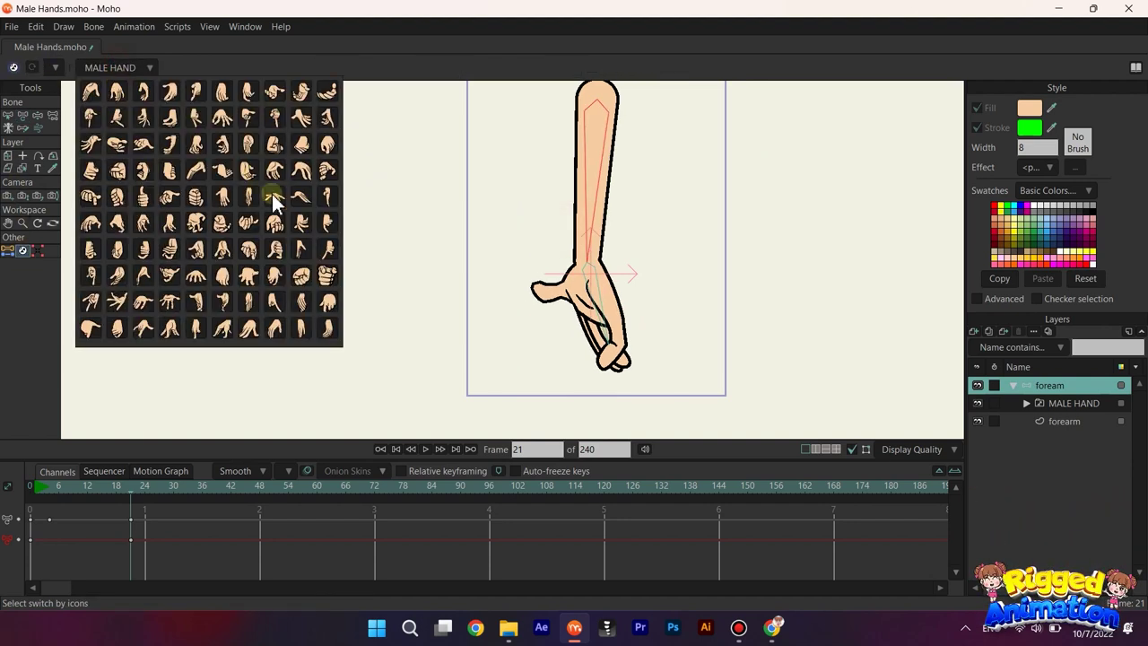
pyautogui.click(335, 286)
pyautogui.scroll(-3, 573, 238)
pyautogui.moveTo(574, 238); pyautogui.dragTo(574, 268)
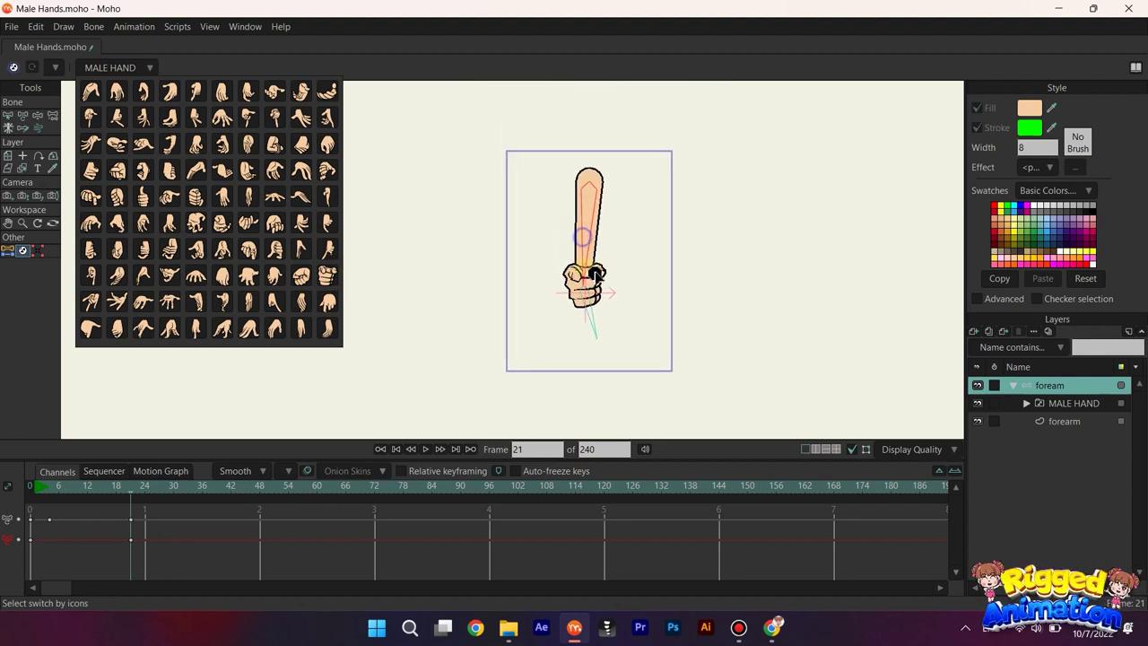
pyautogui.scroll(3, 583, 261)
pyautogui.press('t')
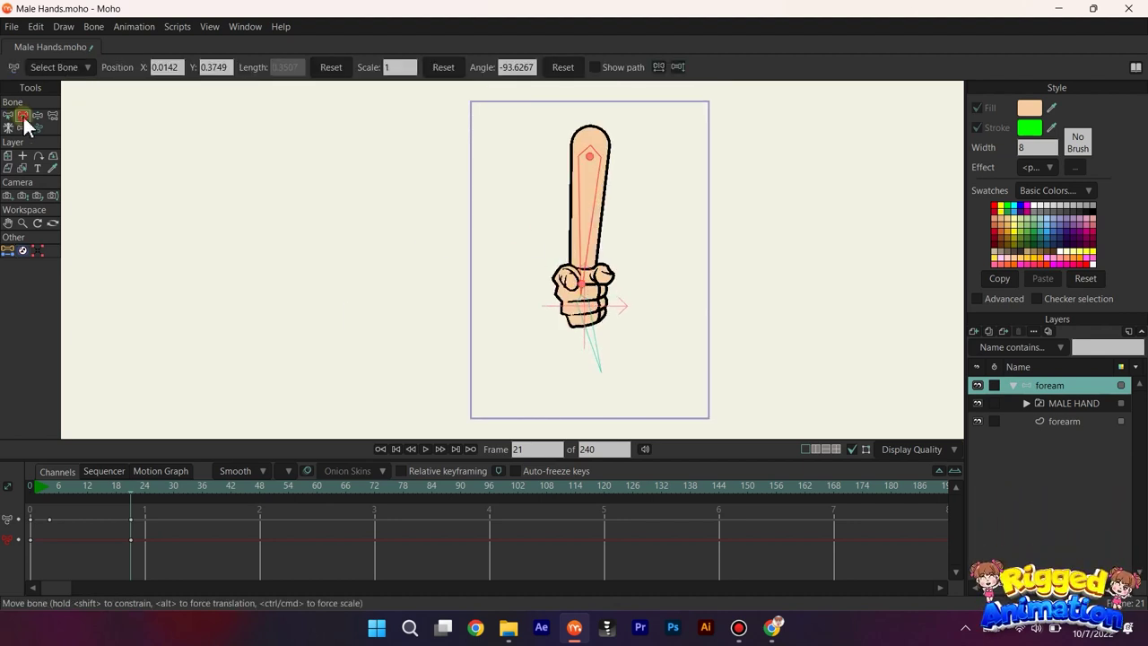
pyautogui.scroll(2, 597, 300)
pyautogui.moveTo(596, 305); pyautogui.dragTo(623, 182)
pyautogui.moveTo(607, 223); pyautogui.dragTo(517, 179)
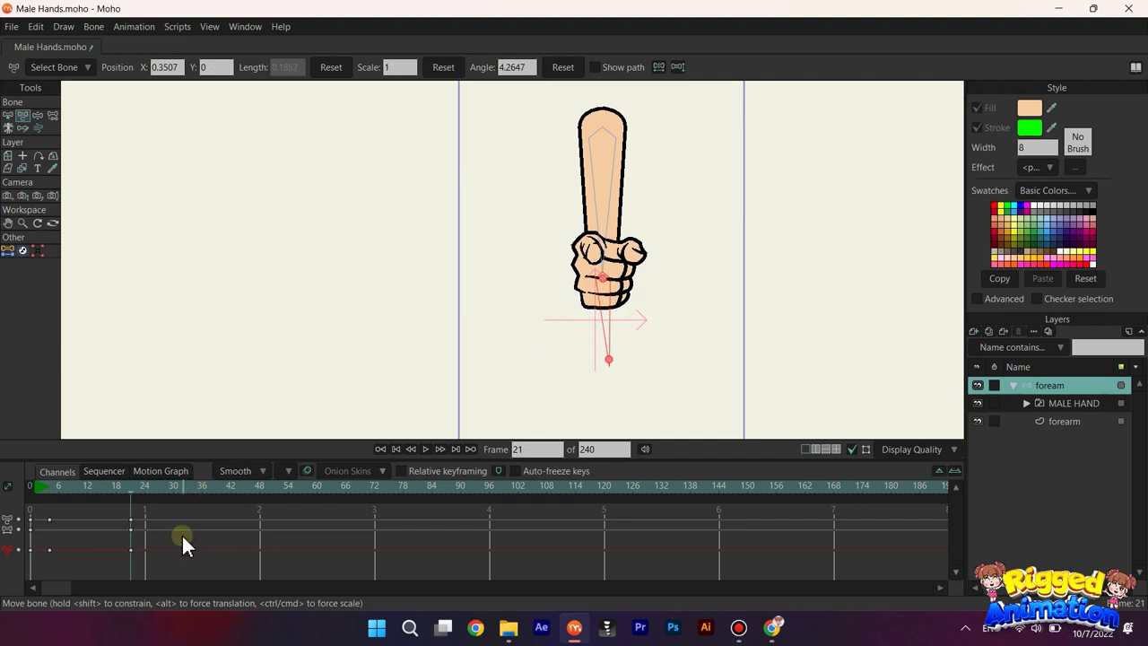
# Delete all test keyframes of the foream bone layer and return the timeline to frame 1.
pyautogui.moveTo(182, 538); pyautogui.dragTo(13, 444)
pyautogui.press('BackSpace')
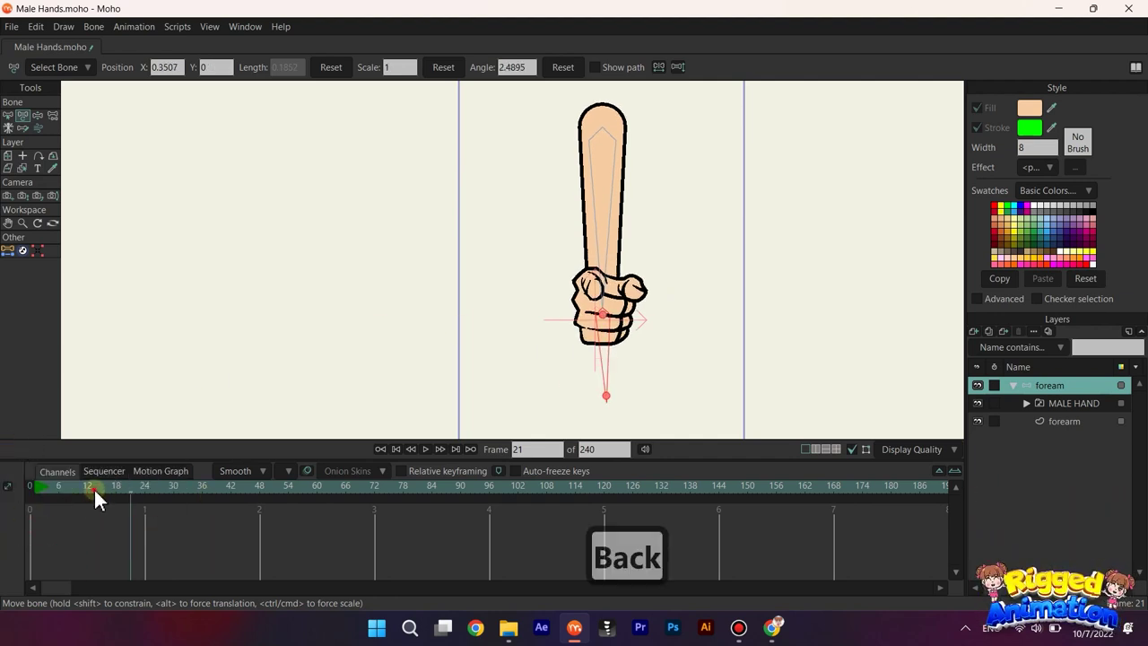
pyautogui.moveTo(93, 487); pyautogui.dragTo(35, 484)
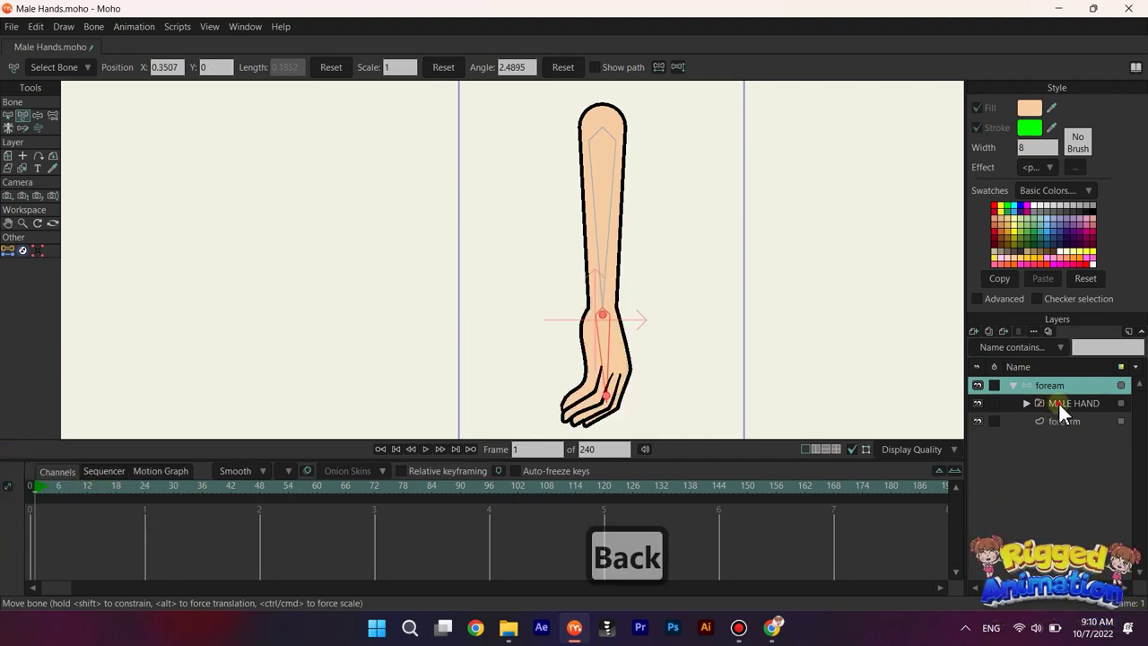
# Delete all switch keyframes of the MALE HAND layer and return the timeline to frame 0.
pyautogui.click(1059, 402)
pyautogui.moveTo(327, 499); pyautogui.dragTo(5, 435)
pyautogui.press('BackSpace')
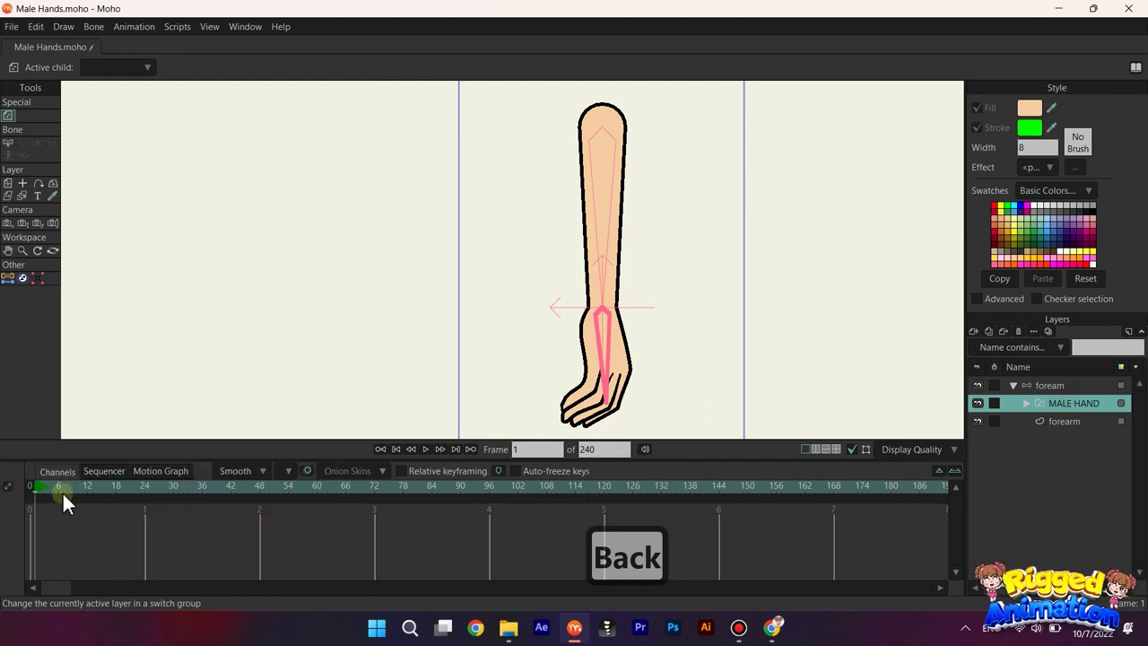
pyautogui.moveTo(62, 491); pyautogui.dragTo(4, 487)
pyautogui.scroll(-2, 603, 349)
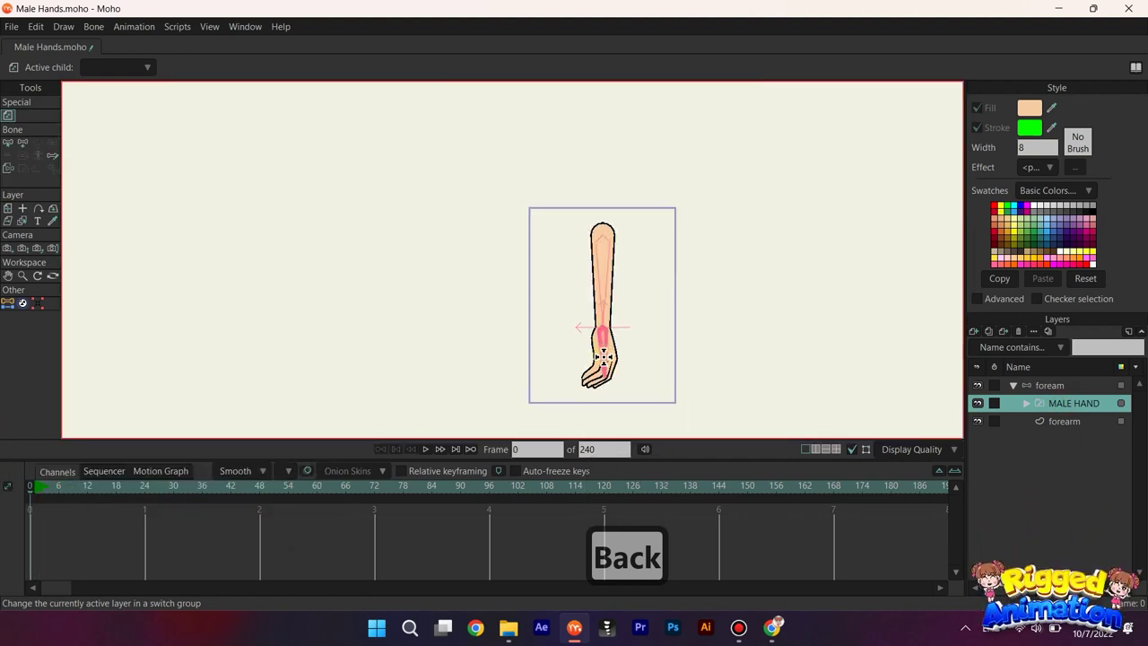
pyautogui.scroll(2, 609, 357)
pyautogui.scroll(-2, 609, 357)
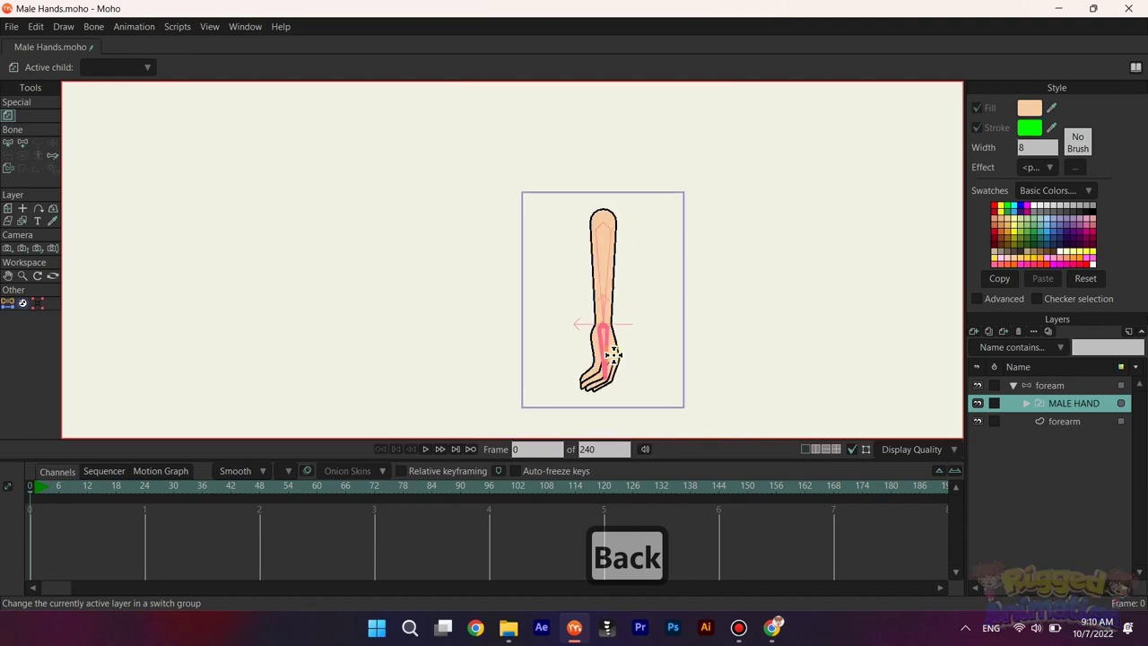
pyautogui.scroll(2, 613, 357)
# Collapse the foream bone layer and try several MALE HAND poses, ending with the spread, downward-pointing fingers at frame 1.
pyautogui.click(1013, 386)
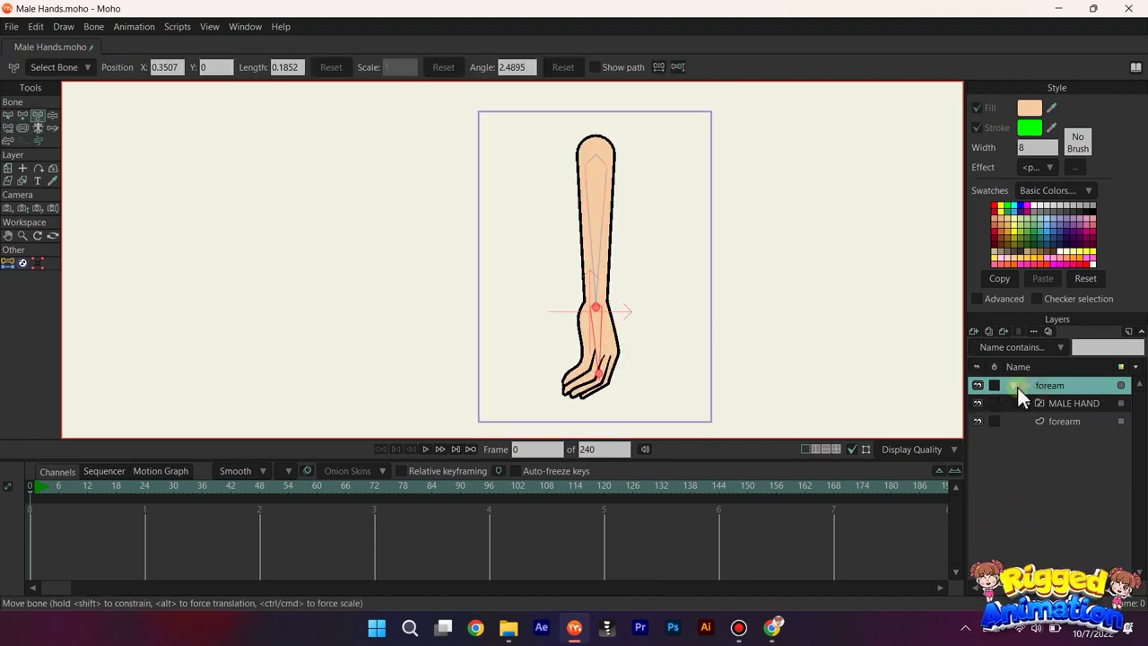
pyautogui.click(109, 72)
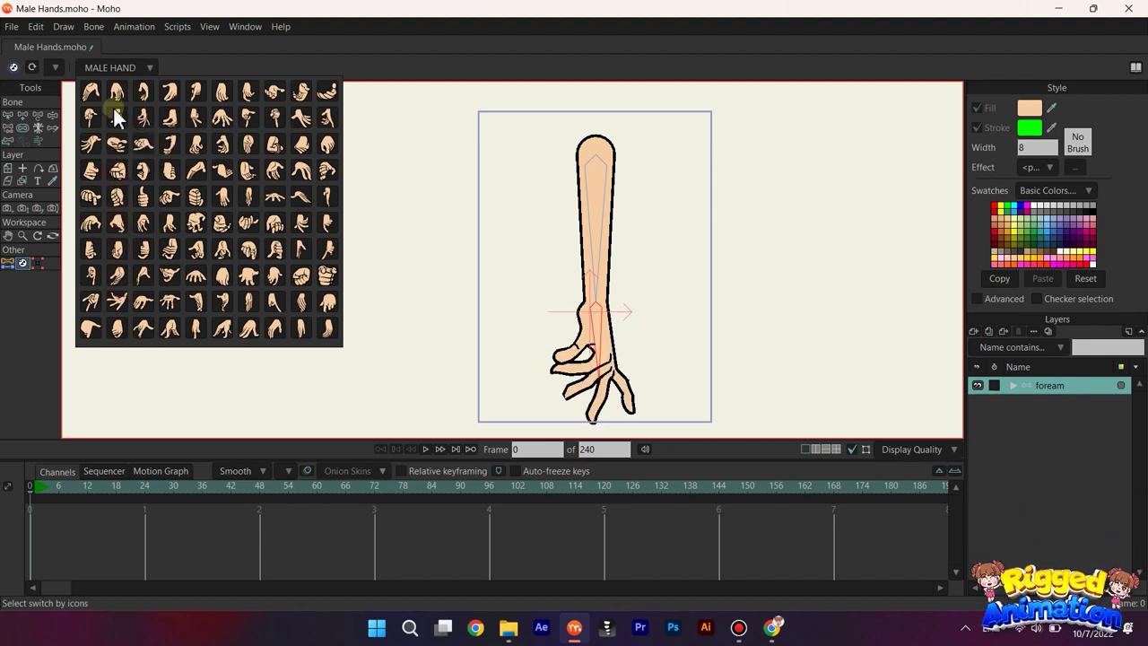
pyautogui.click(92, 276)
pyautogui.click(96, 306)
pyautogui.click(102, 331)
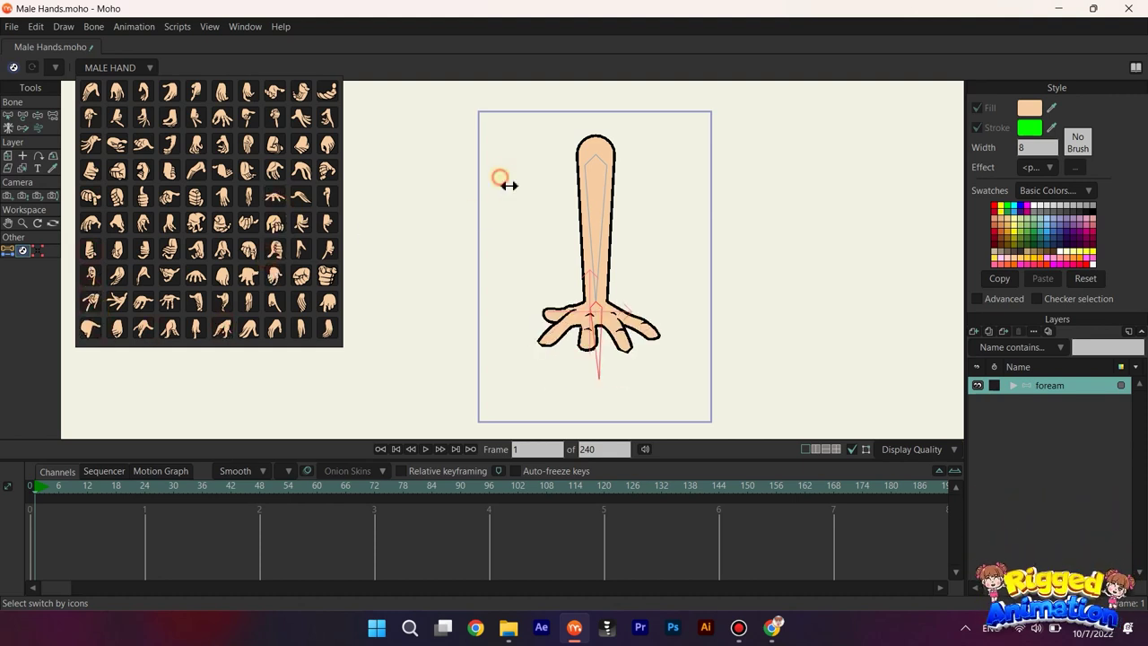
pyautogui.click(9, 116)
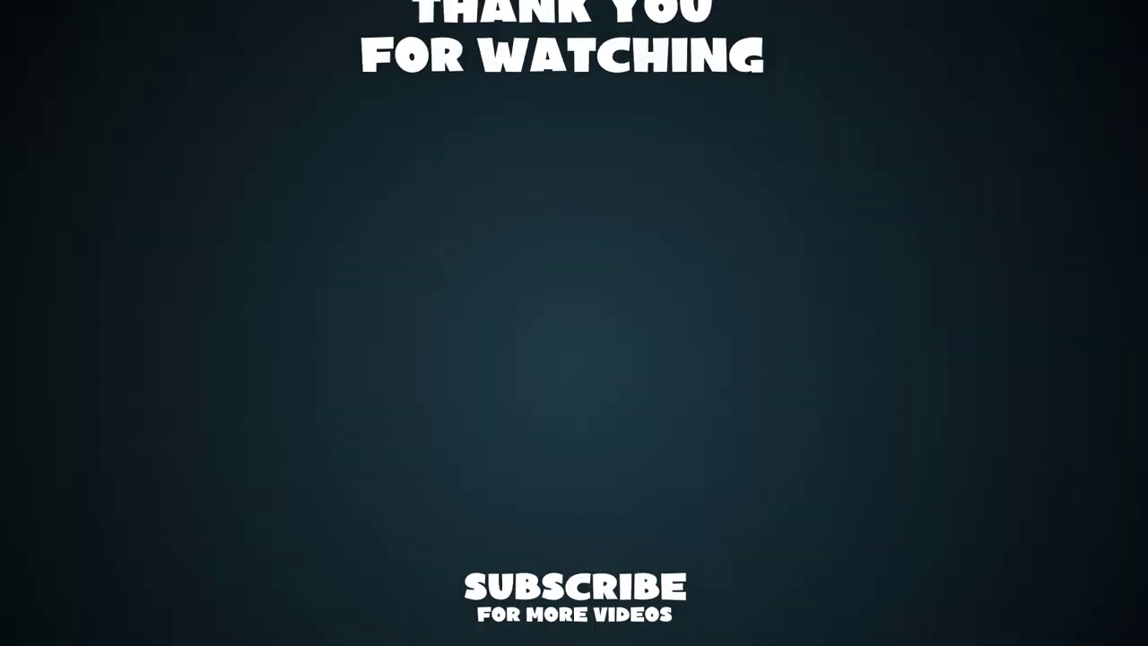